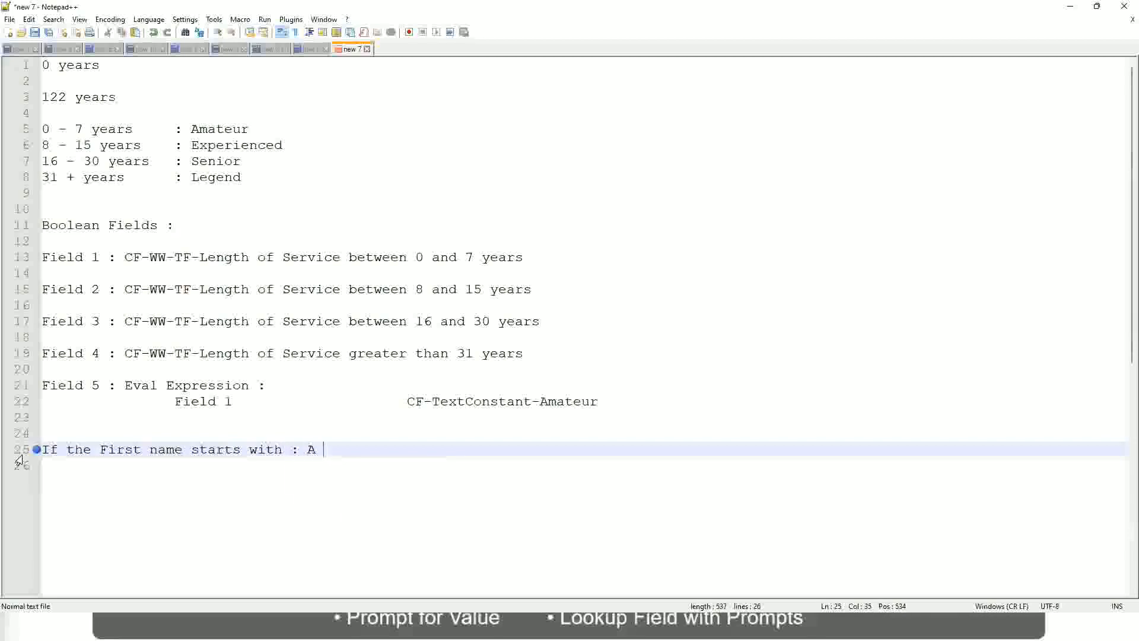
# - Complete the first-name condition on line 25 with the range "A - G :" and the tabbed label A Listers
pyautogui.write('- G')
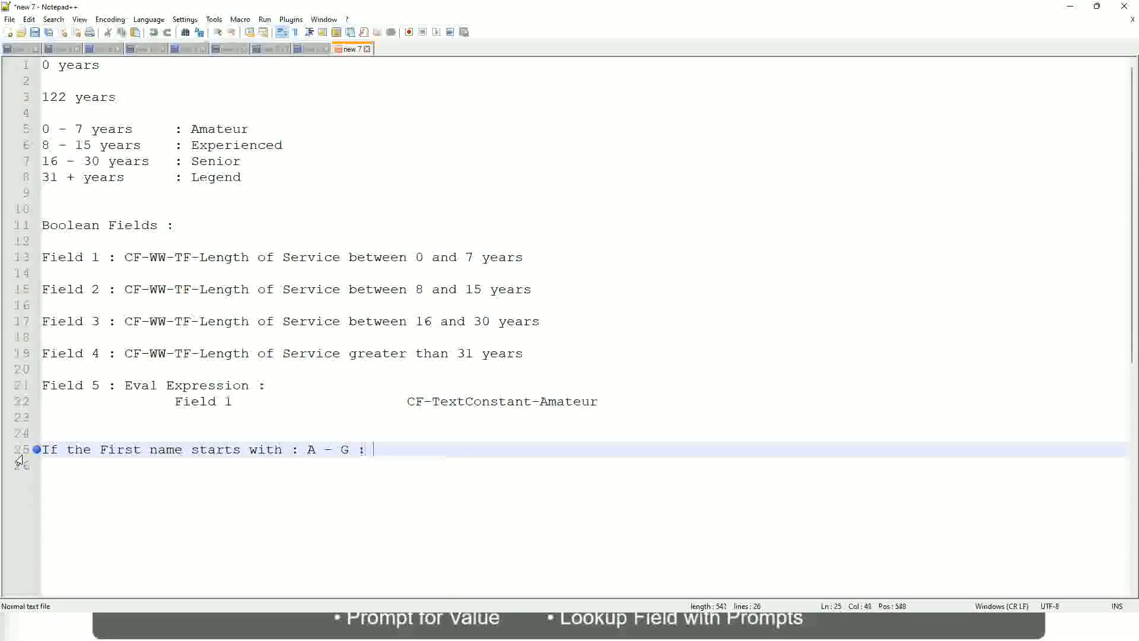
pyautogui.write(': \t\tA II')
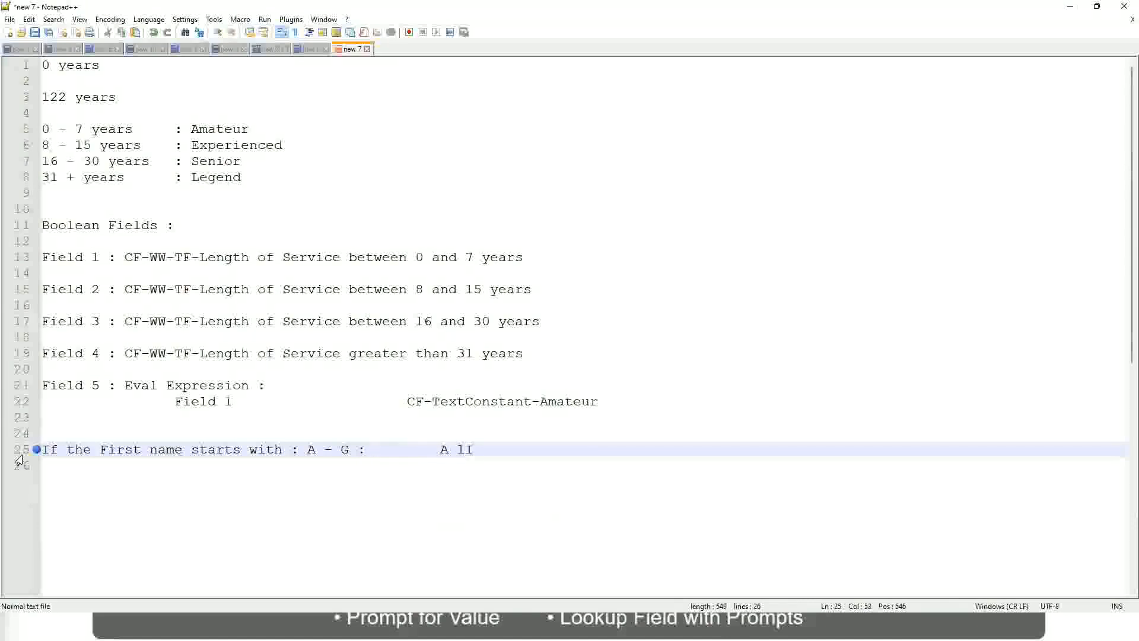
pyautogui.press('BackSpace')
pyautogui.press('BackSpace')
pyautogui.write('Listers')
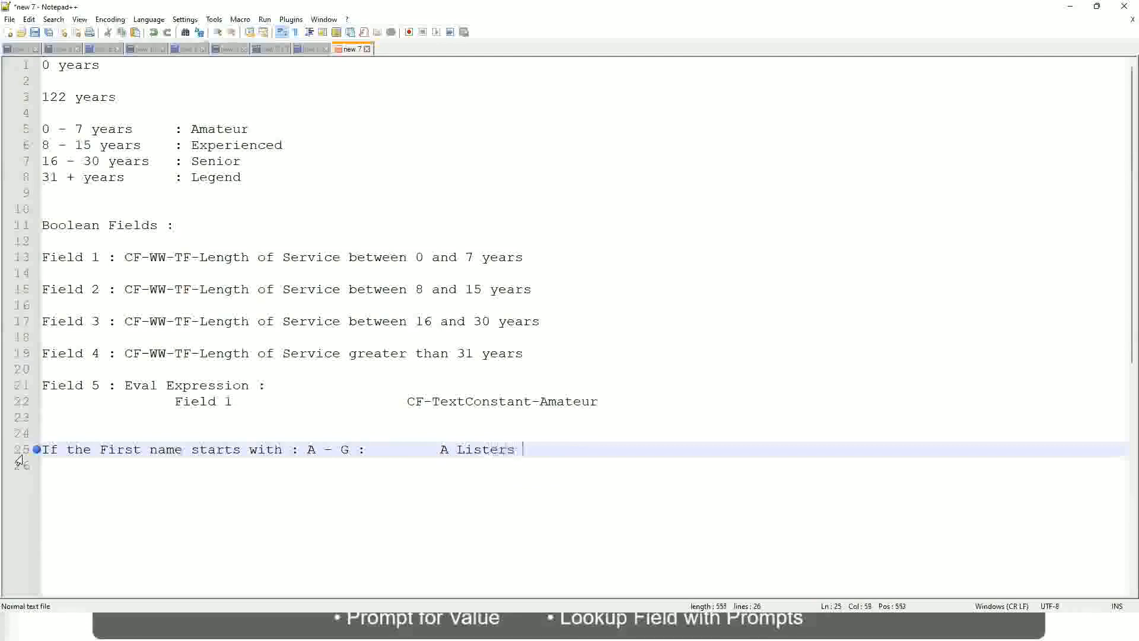
pyautogui.press('BackSpace')
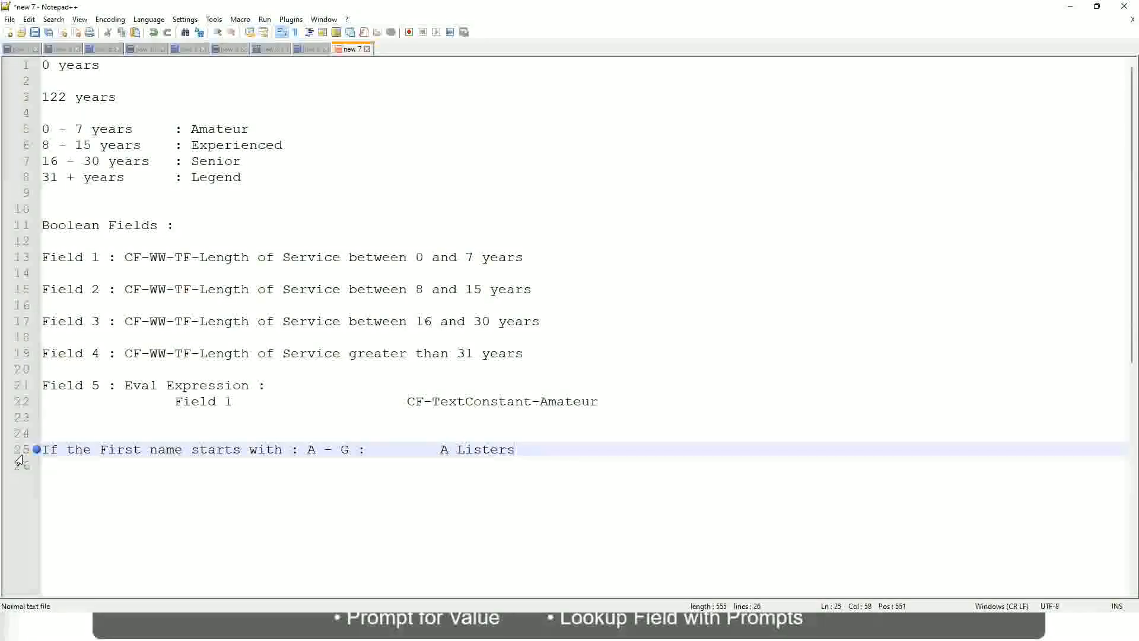
# - Enclose the label A Listers on line 25 in double quotation marks
pyautogui.hotkey('ctrl', 'Left')
pyautogui.hotkey('ctrl', 'Left')
pyautogui.write('""')
pyautogui.press('Right')
pyautogui.press('Left')
pyautogui.press('Left')
pyautogui.press('Left')
pyautogui.press('Left')
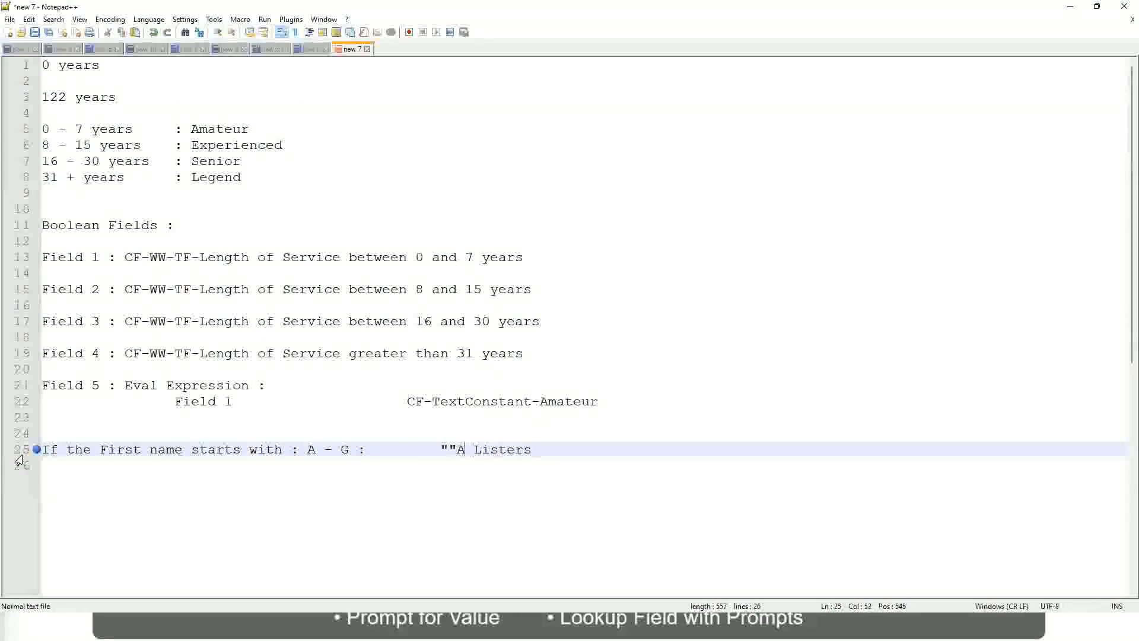
pyautogui.press('BackSpace')
pyautogui.press('Right')
pyautogui.press('End')
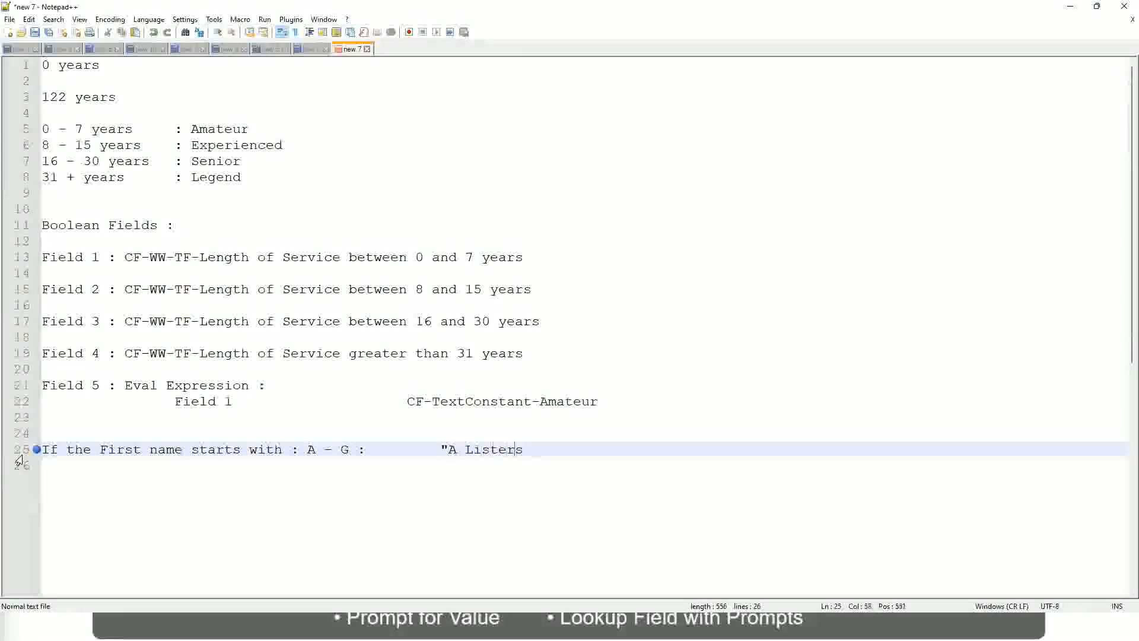
pyautogui.press('Return')
pyautogui.write('"')
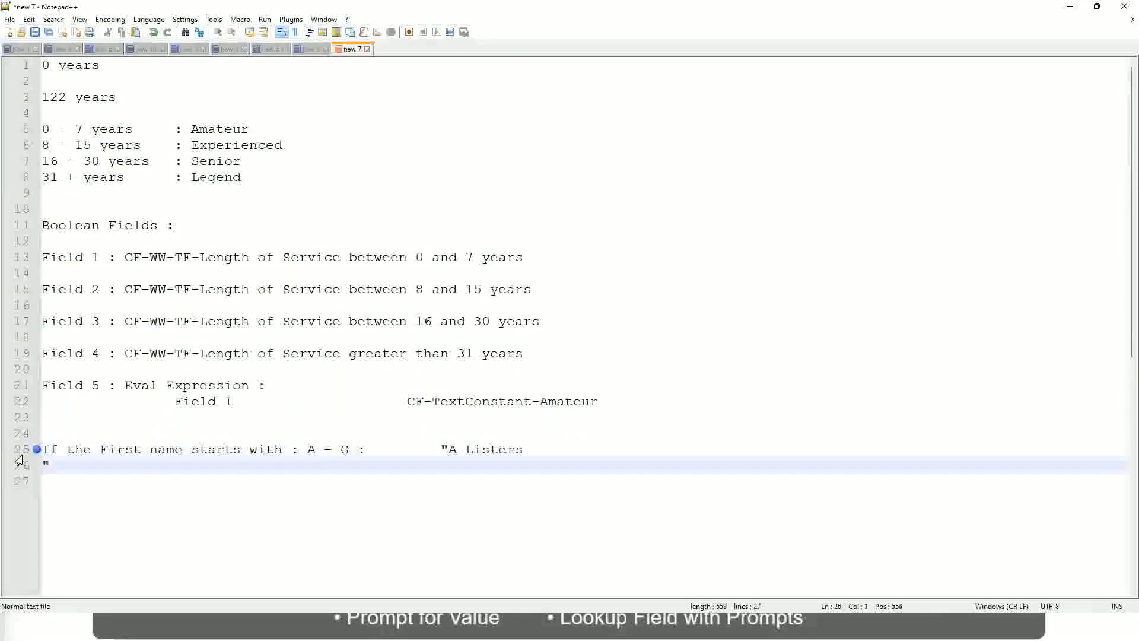
pyautogui.press('Delete')
pyautogui.press('BackSpace')
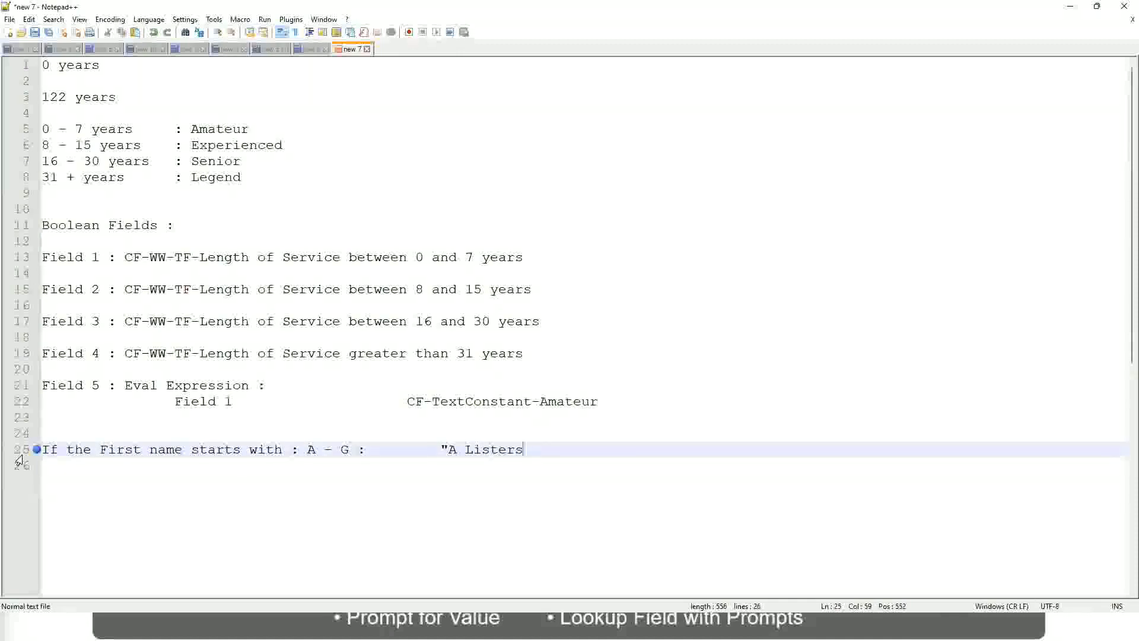
pyautogui.write('"')
pyautogui.press('Delete')
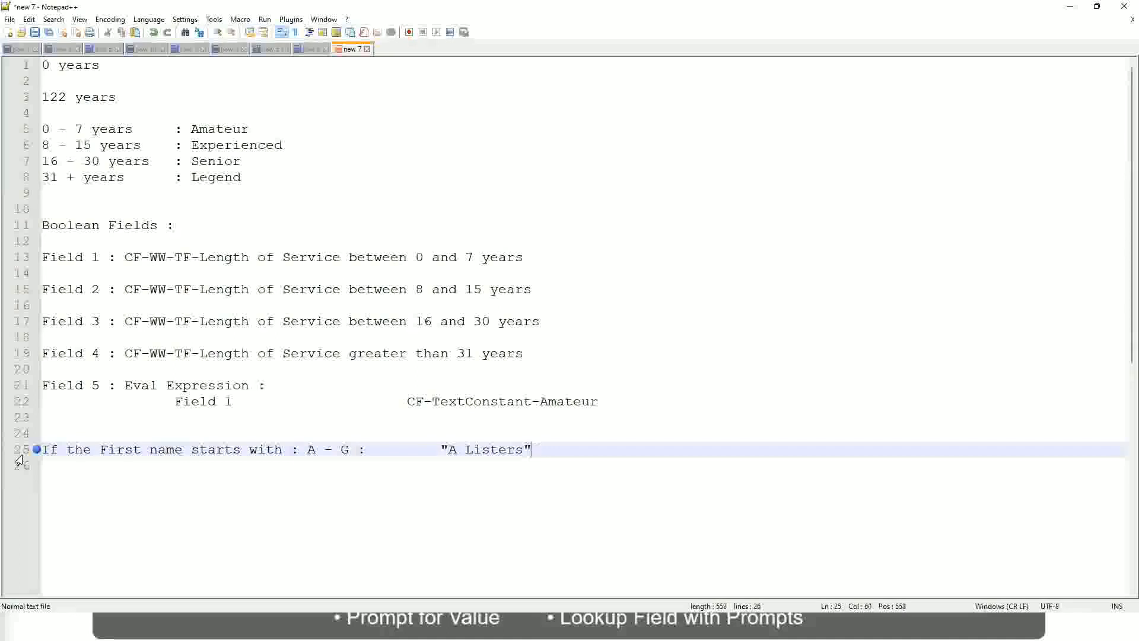
# - Add a line below for the range "H - P", with its colon aligned under the one above
pyautogui.press('Return')
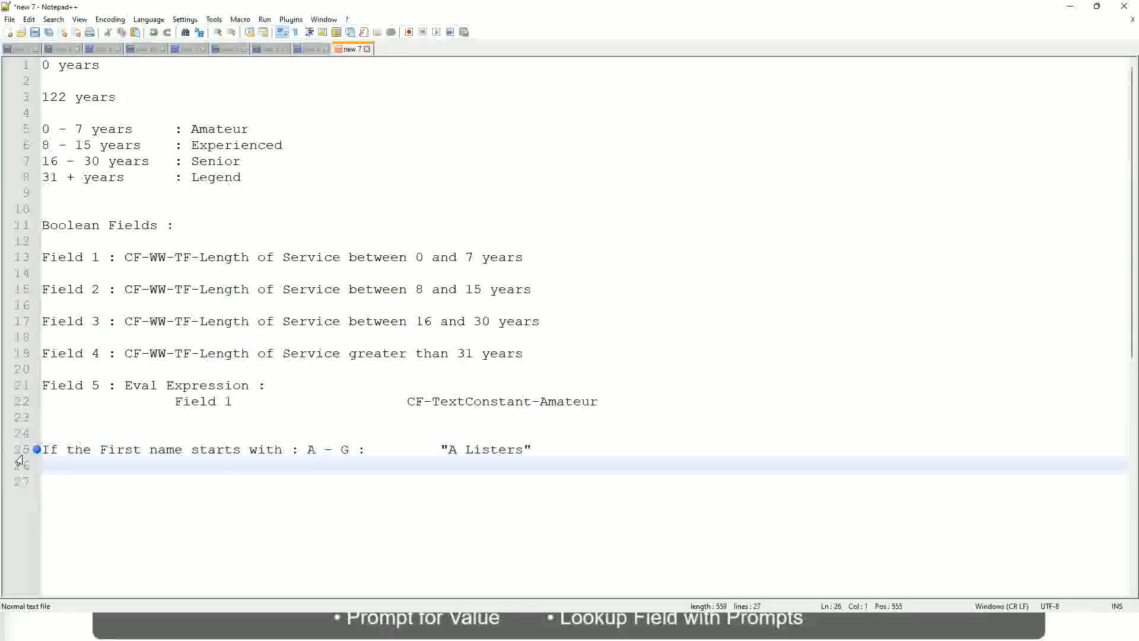
pyautogui.write('B')
pyautogui.press('BackSpace')
pyautogui.write('H -')
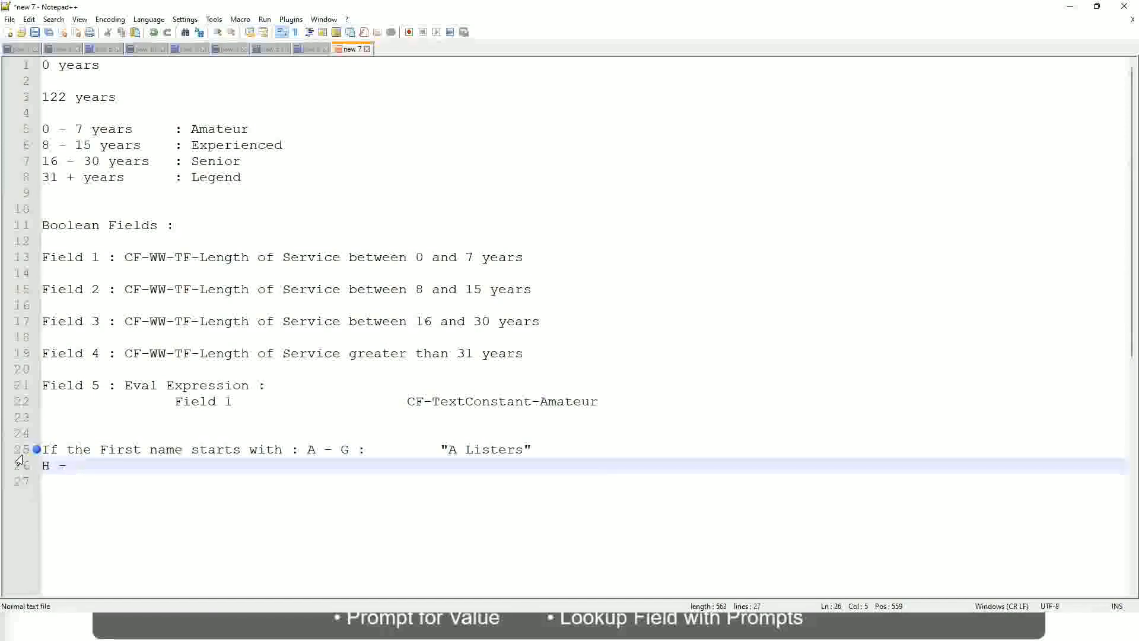
pyautogui.write('P')
pyautogui.press('Tab')
pyautogui.press('Tab')
pyautogui.press('Tab')
pyautogui.press('Tab')
pyautogui.press('Tab')
pyautogui.press('Tab')
pyautogui.press('Tab')
pyautogui.press('Tab')
pyautogui.press('Tab')
pyautogui.write(':')
pyautogui.press('Tab')
pyautogui.press('Tab')
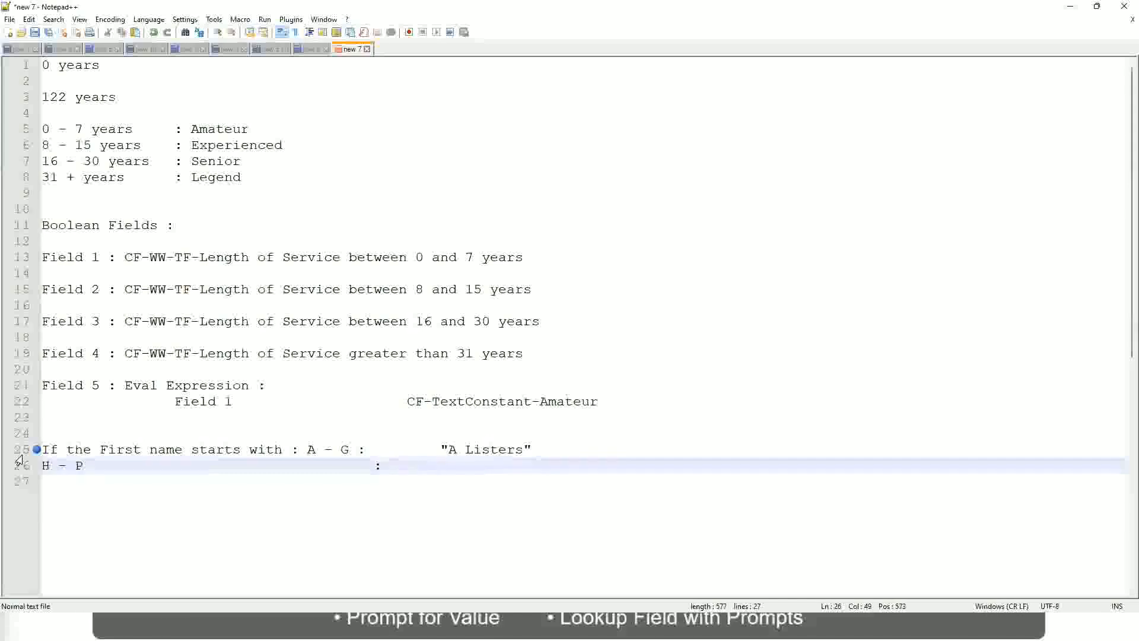
# - Give the H - P range the label "His Majesty" in double quotation marks
pyautogui.write('"His Ma')
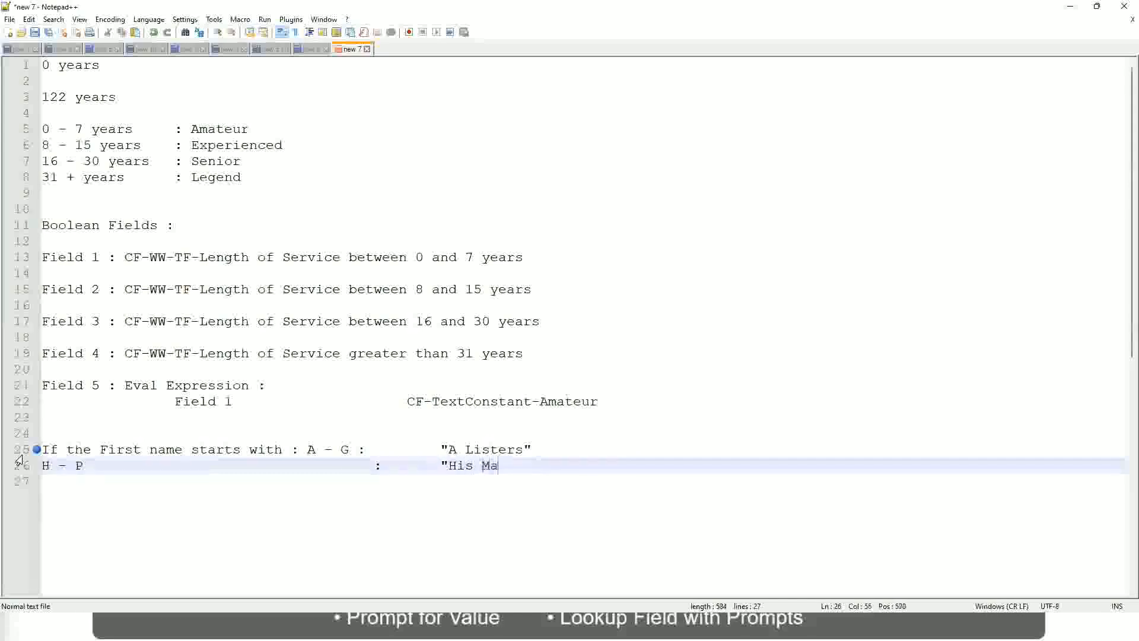
pyautogui.write('jesty')
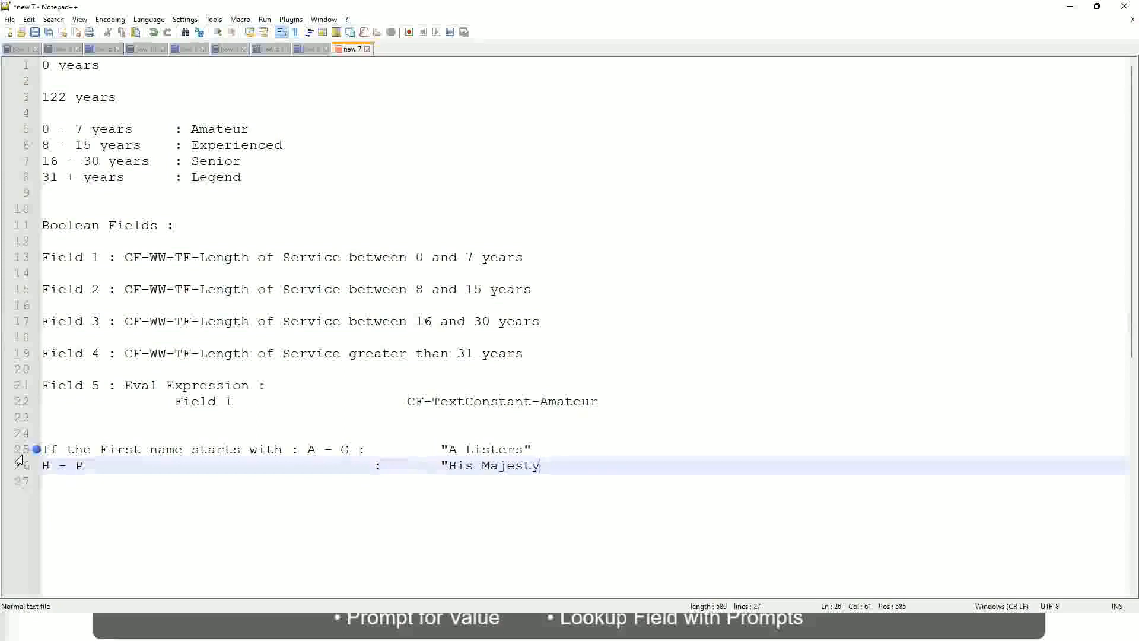
pyautogui.write('""')
pyautogui.press('BackSpace')
# - Add a third line for the range "L - Z" with an aligned colon and the quoted label "Lords"
pyautogui.press('Return')
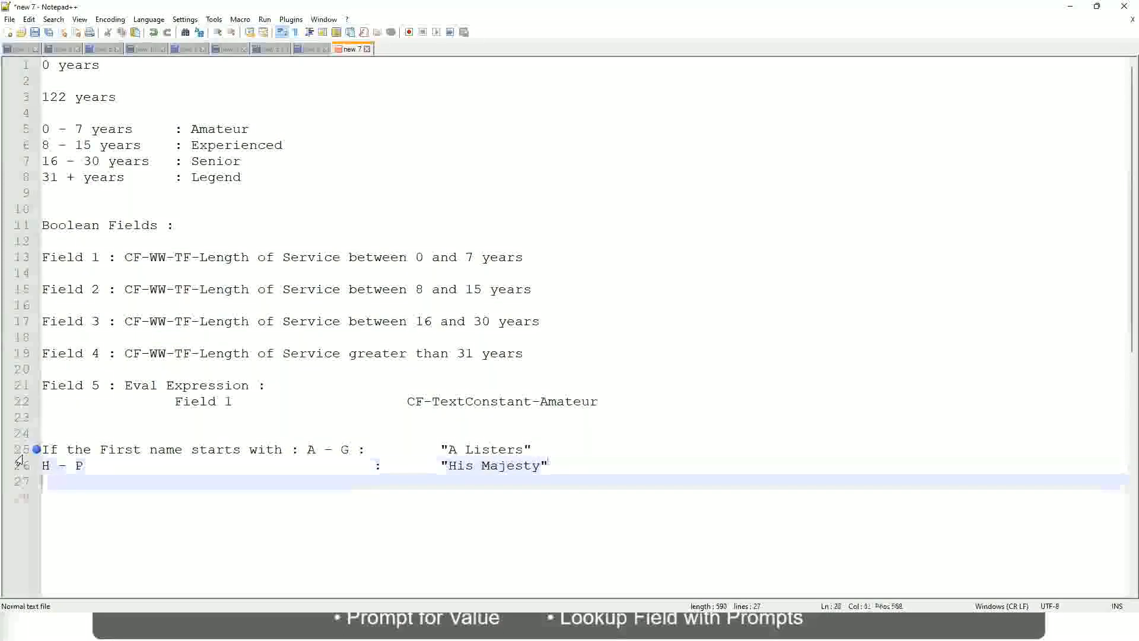
pyautogui.write('I')
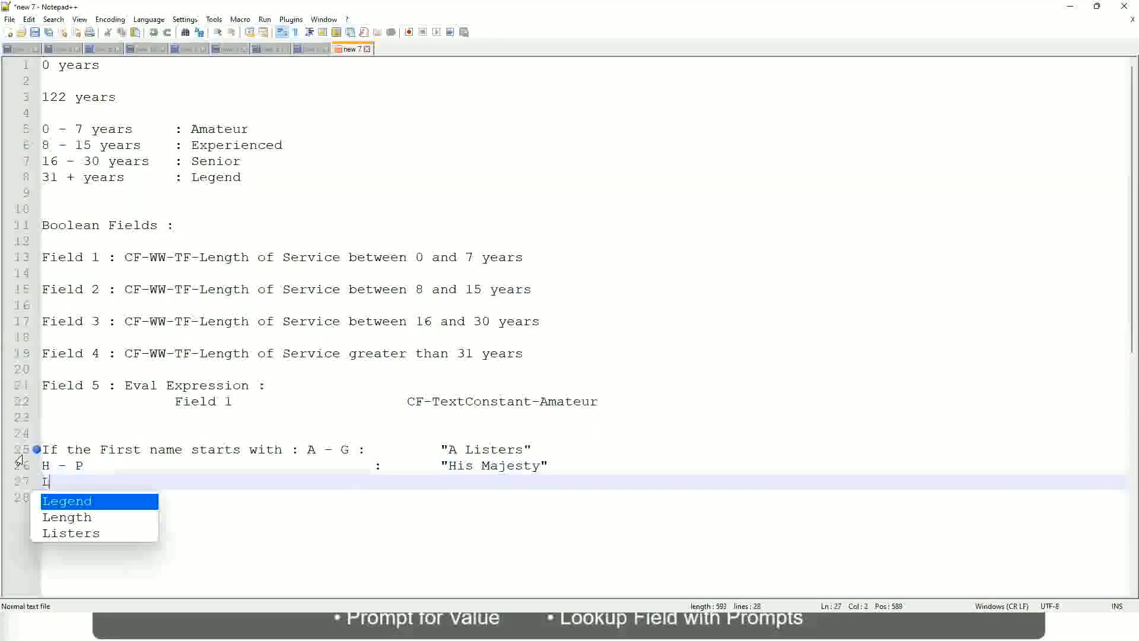
pyautogui.write(' - Z')
pyautogui.press('Tab')
pyautogui.press('Tab')
pyautogui.press('Tab')
pyautogui.press('Tab')
pyautogui.press('Tab')
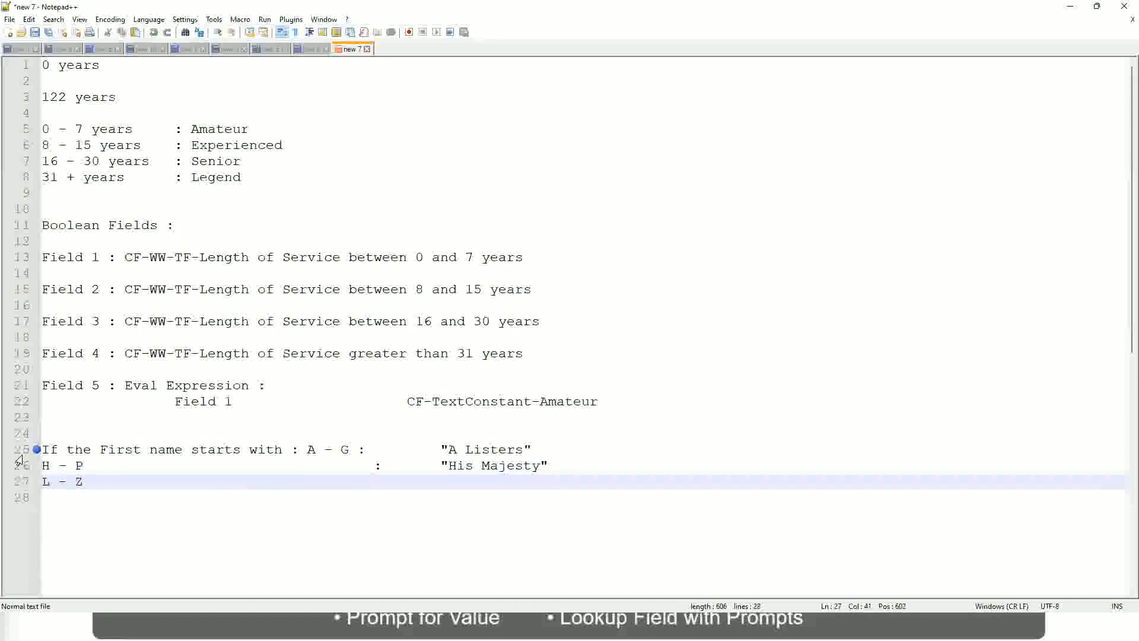
pyautogui.write(':       "Lords')
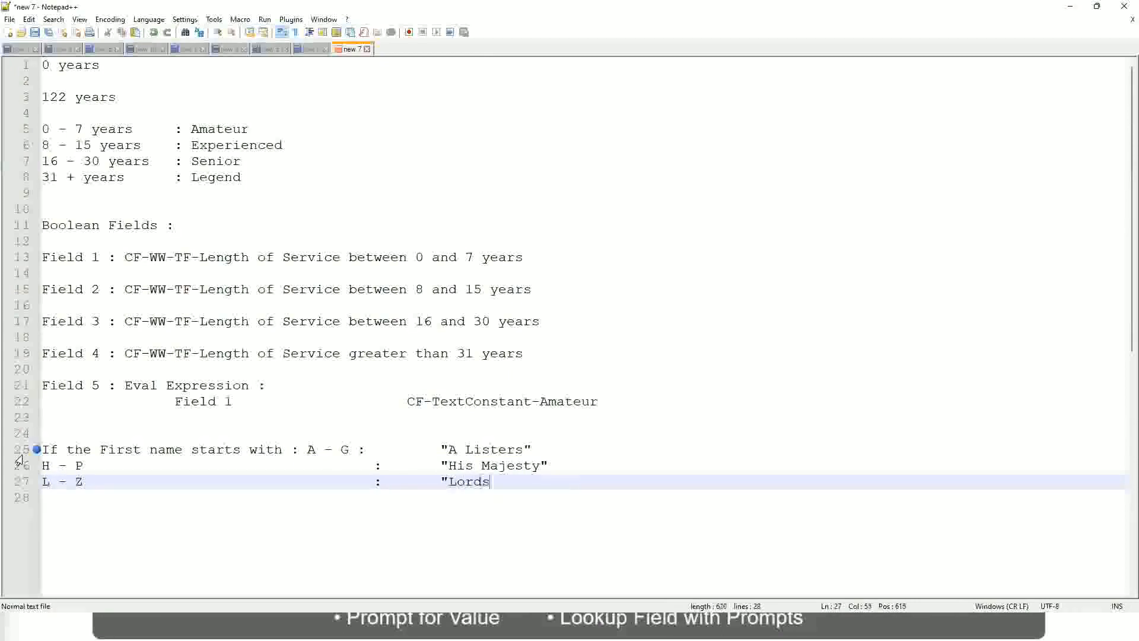
pyautogui.write('""')
pyautogui.press('BackSpace')
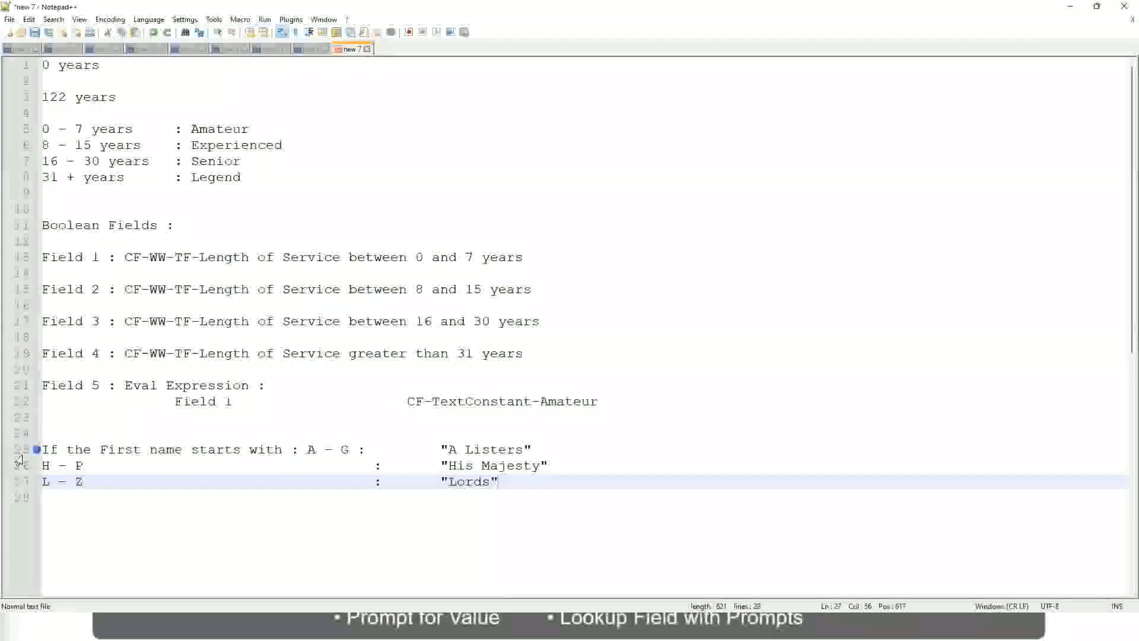
pyautogui.click(507, 481)
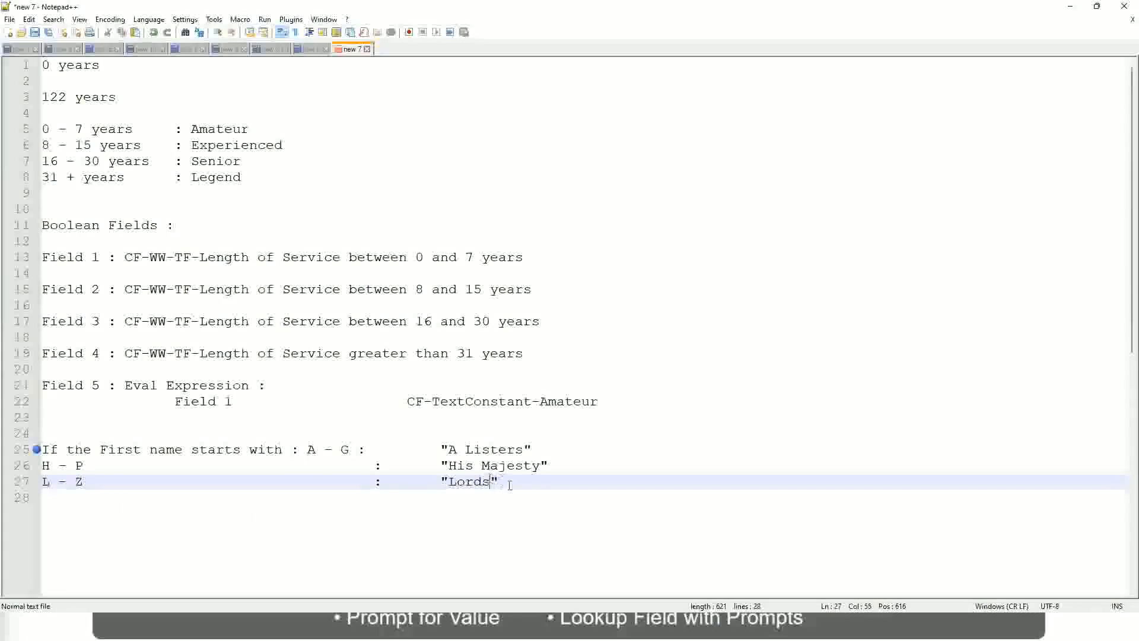
pyautogui.moveTo(494, 481); pyautogui.dragTo(532, 449)
pyautogui.click(469, 449)
pyautogui.click(514, 468)
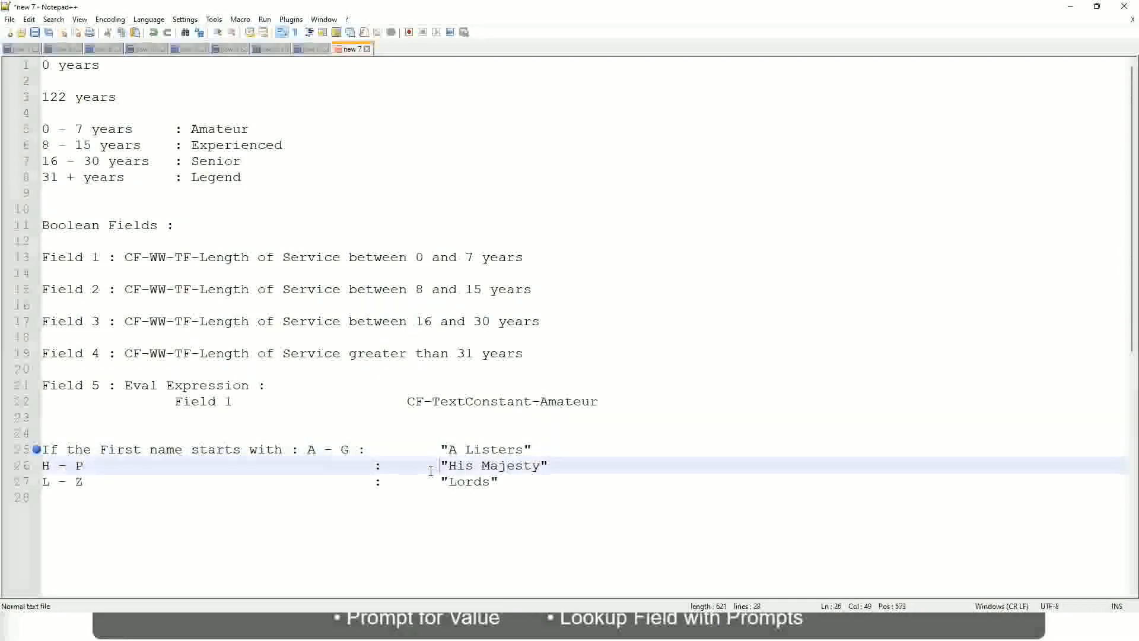
# - Replace the three first-name condition lines with the text "If Prior Experience"
pyautogui.moveTo(519, 486); pyautogui.dragTo(39, 451)
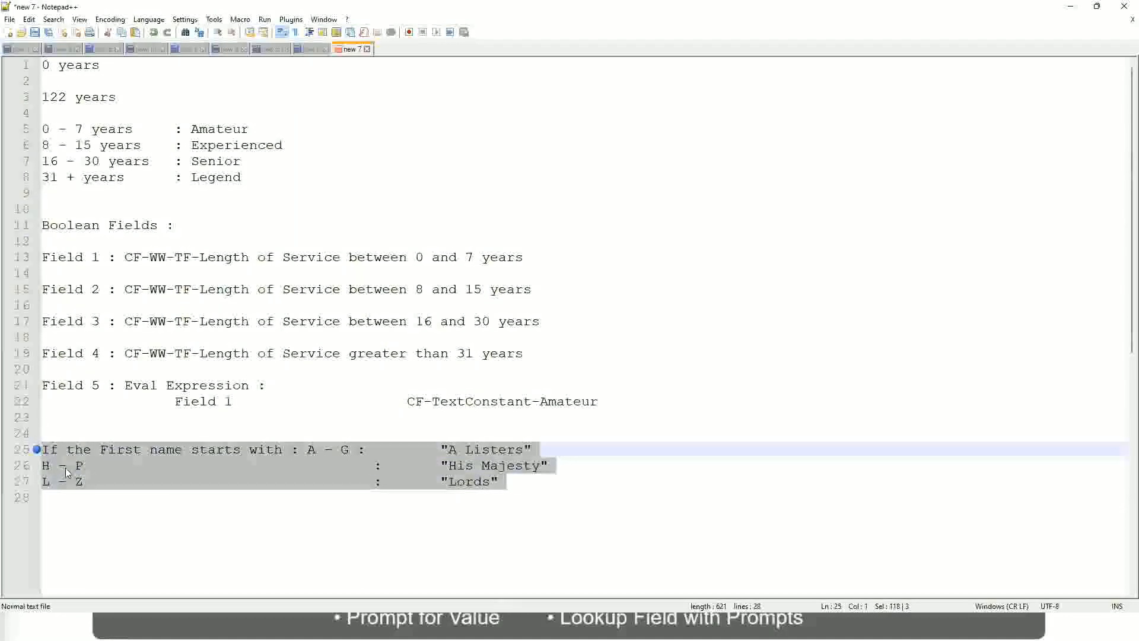
pyautogui.write('If ')
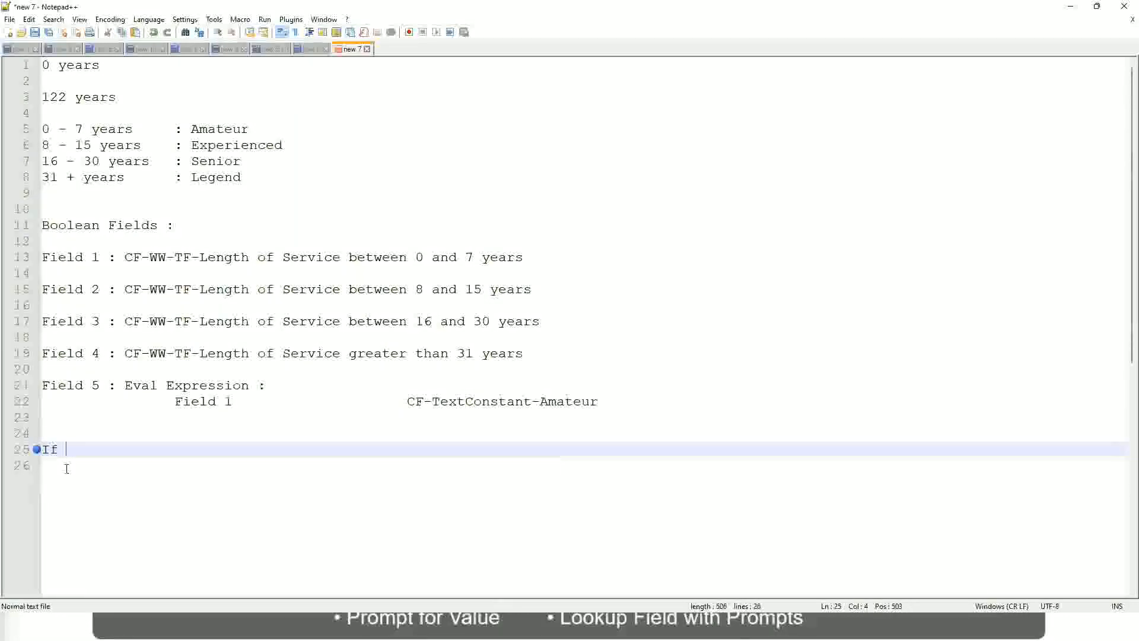
pyautogui.write('Prior E')
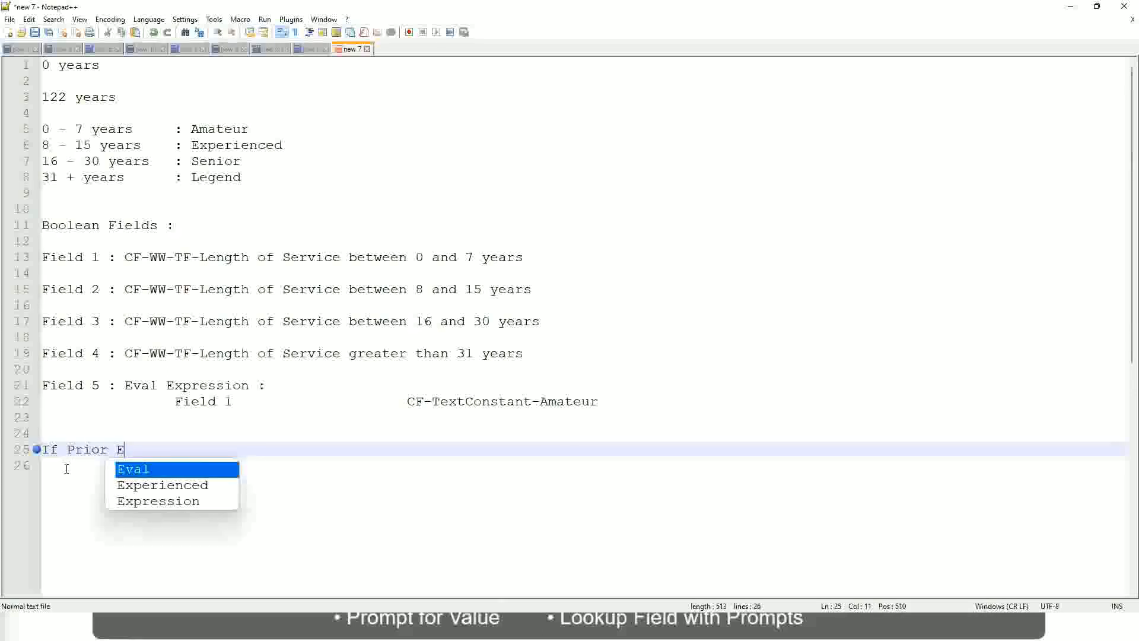
pyautogui.write('xperience')
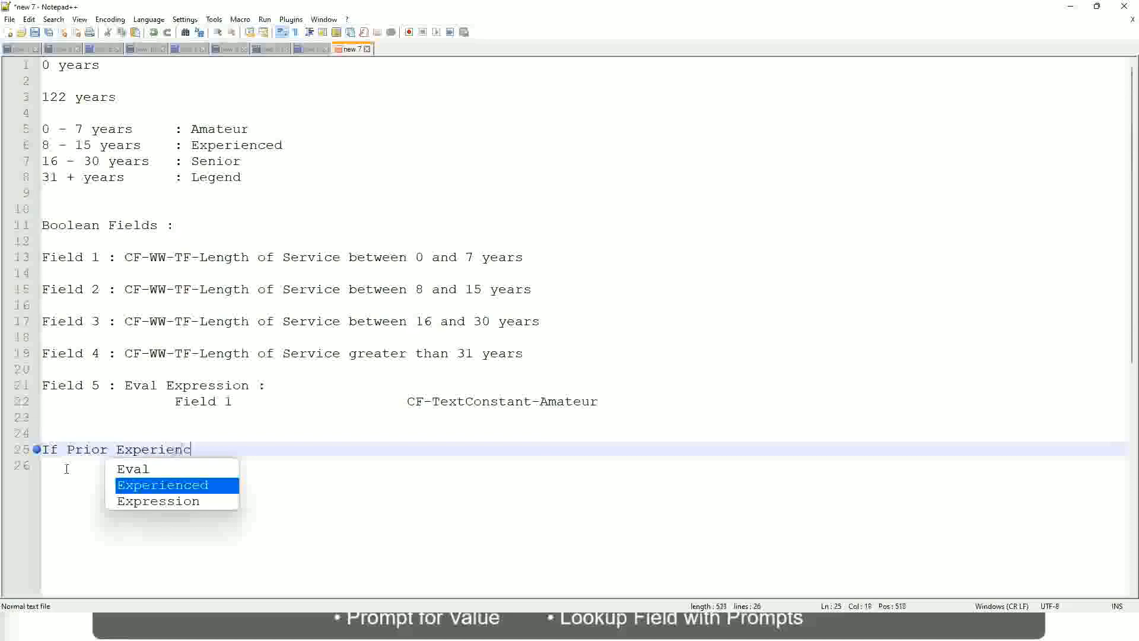
# - Replace "Prior Experience" in the new condition with "Job Profile is :" and start its value
pyautogui.press('BackSpace')
pyautogui.press('BackSpace')
pyautogui.press('BackSpace')
pyautogui.press('BackSpace')
pyautogui.press('BackSpace')
pyautogui.press('BackSpace')
pyautogui.press('BackSpace')
pyautogui.press('BackSpace')
pyautogui.press('BackSpace')
pyautogui.press('BackSpace')
pyautogui.press('BackSpace')
pyautogui.press('BackSpace')
pyautogui.press('BackSpace')
pyautogui.press('BackSpace')
pyautogui.press('BackSpace')
pyautogui.press('BackSpace')
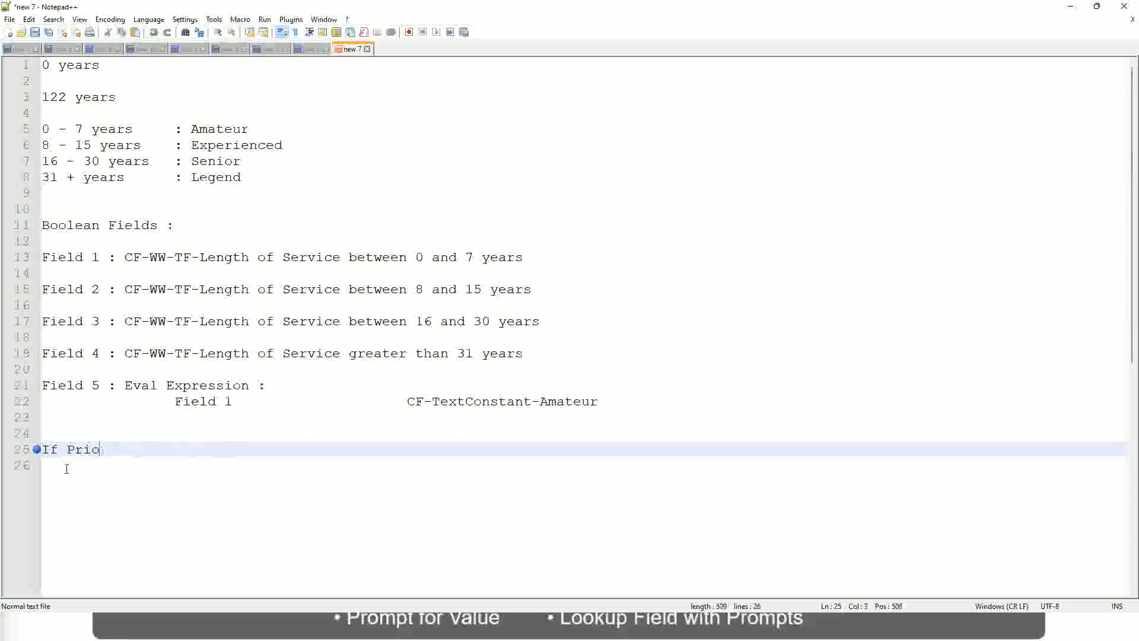
pyautogui.write('Job ')
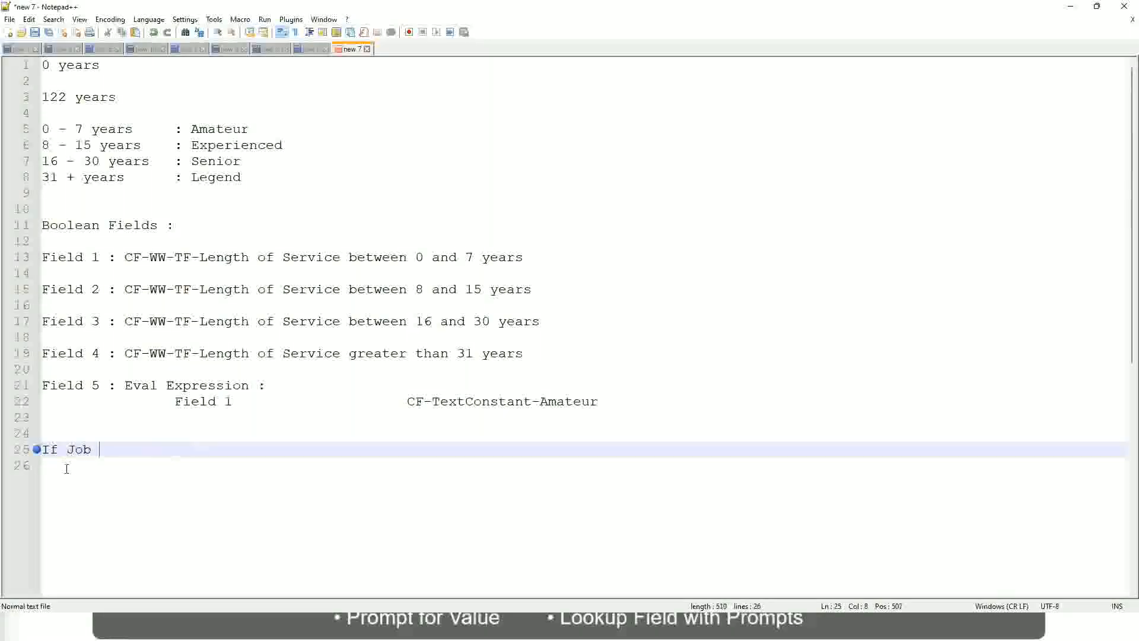
pyautogui.write('Profile is ')
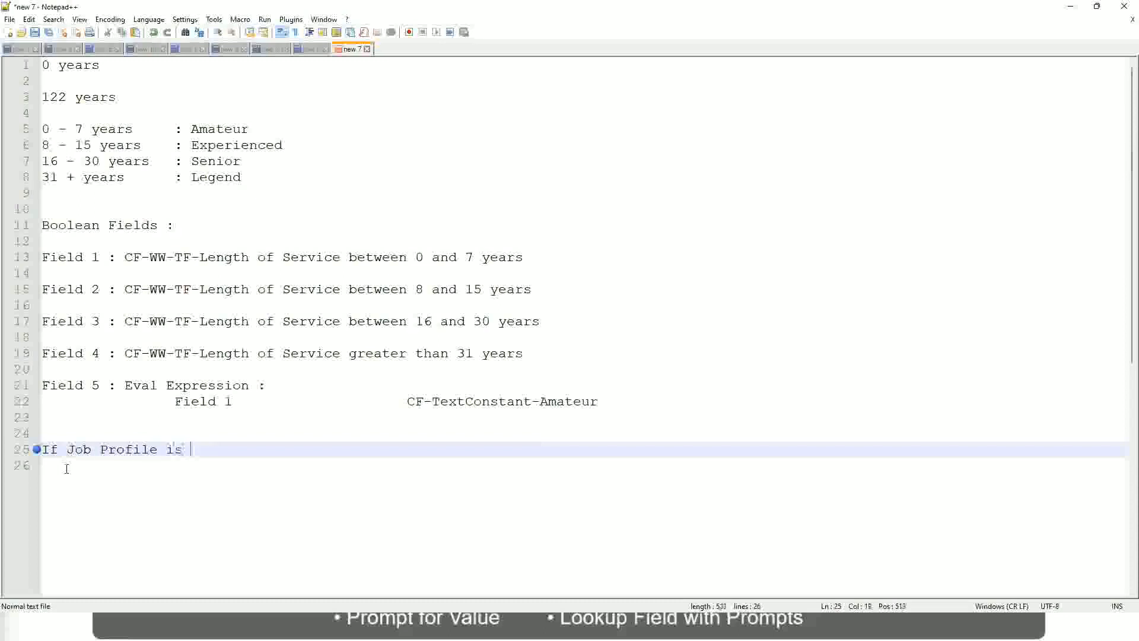
pyautogui.write(': Manage')
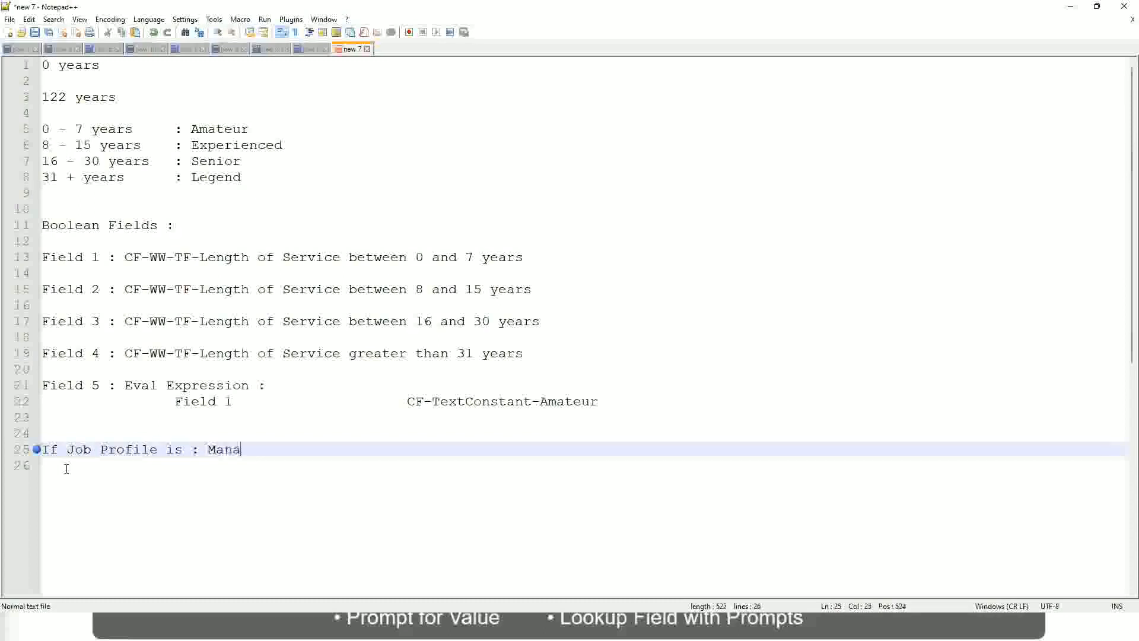
# - Rewrite the condition on line 25 as "If Management Level is Manager or Above"
pyautogui.press('BackSpace')
pyautogui.press('BackSpace')
pyautogui.press('BackSpace')
pyautogui.press('BackSpace')
pyautogui.press('BackSpace')
pyautogui.press('BackSpace')
pyautogui.press('BackSpace')
pyautogui.press('BackSpace')
pyautogui.press('BackSpace')
pyautogui.press('BackSpace')
pyautogui.press('BackSpace')
pyautogui.press('BackSpace')
pyautogui.press('BackSpace')
pyautogui.press('BackSpace')
pyautogui.press('BackSpace')
pyautogui.press('BackSpace')
pyautogui.press('BackSpace')
pyautogui.press('BackSpace')
pyautogui.press('BackSpace')
pyautogui.press('BackSpace')
pyautogui.write('Manage')
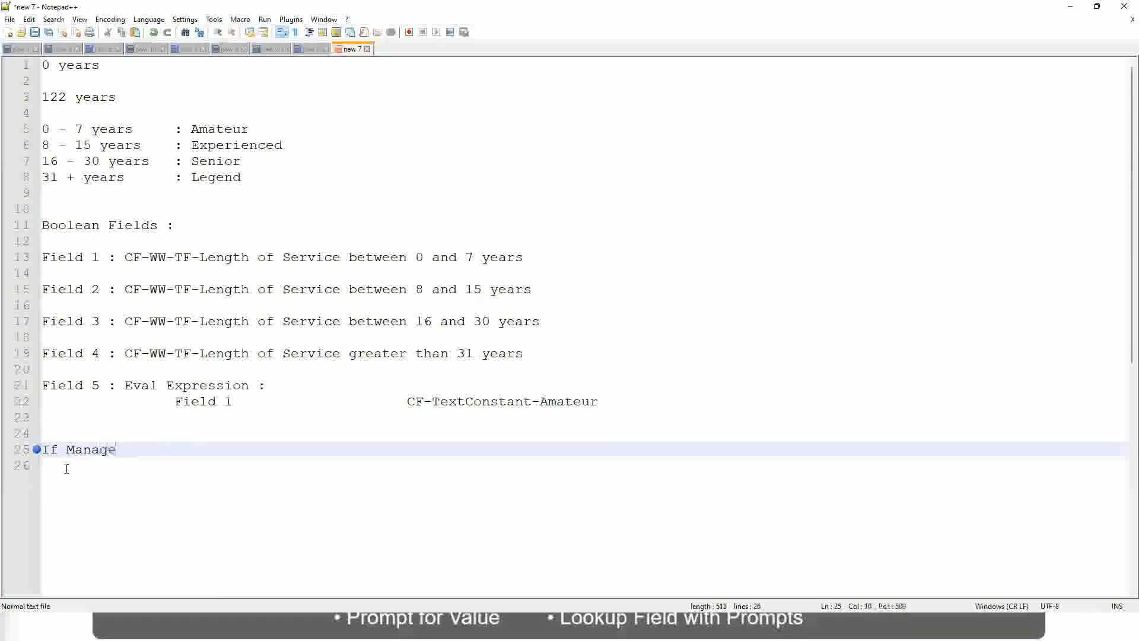
pyautogui.write('ment Level ')
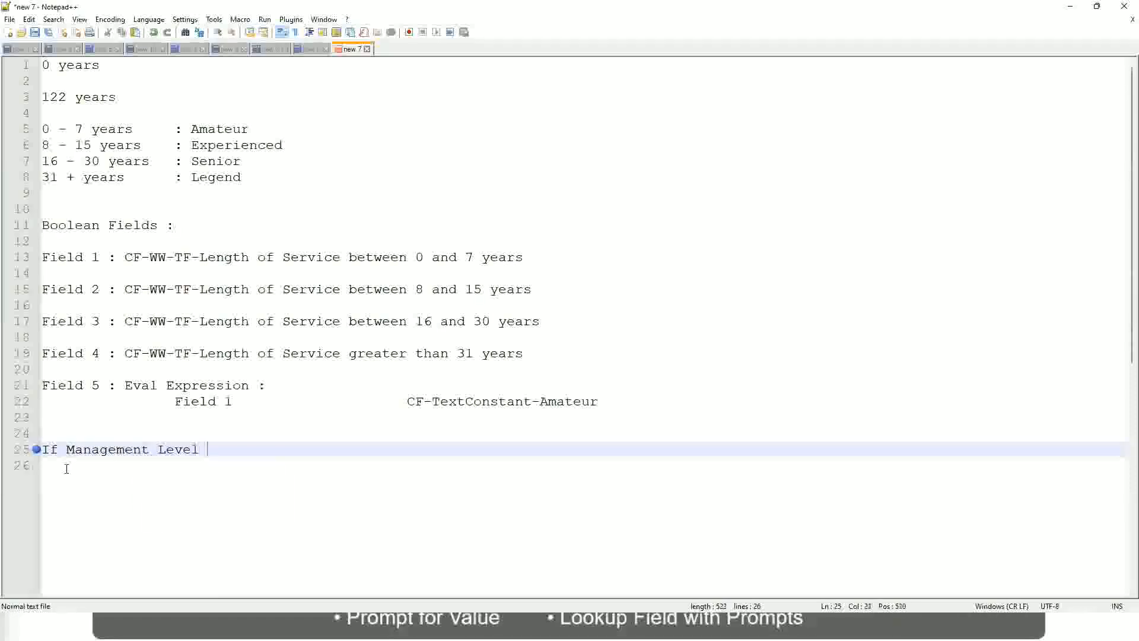
pyautogui.write('is Manager or Above')
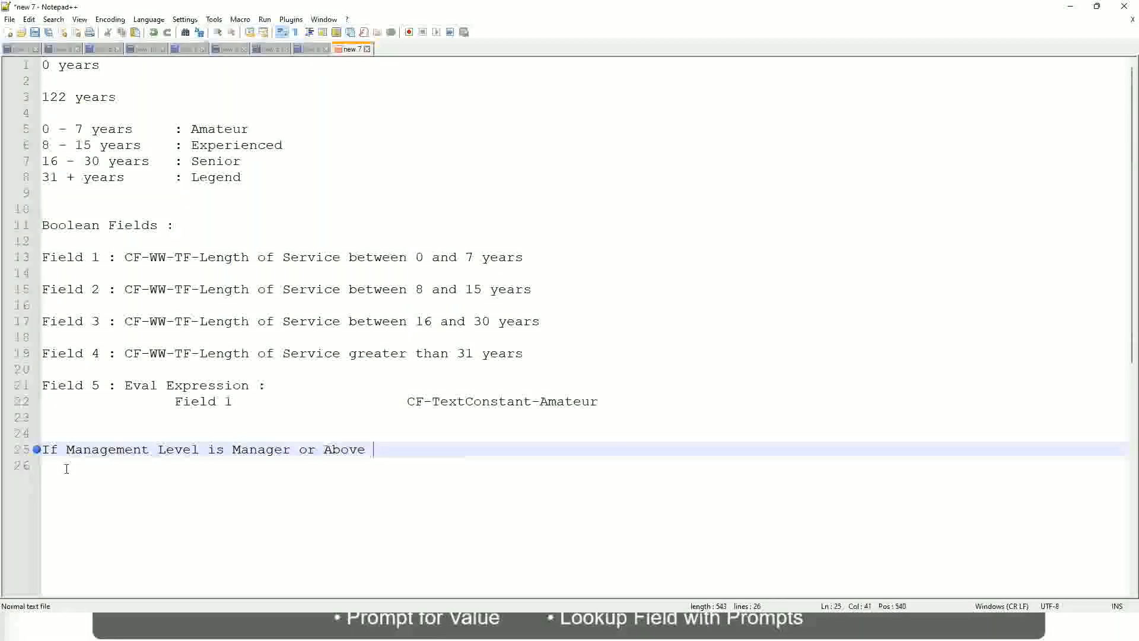
# - Add "Proposed Allowance Plan" to the management level line, spaced four tabs after the condition
pyautogui.press('Tab')
pyautogui.press('Tab')
pyautogui.press('Tab')
pyautogui.press('Tab')
pyautogui.press('Tab')
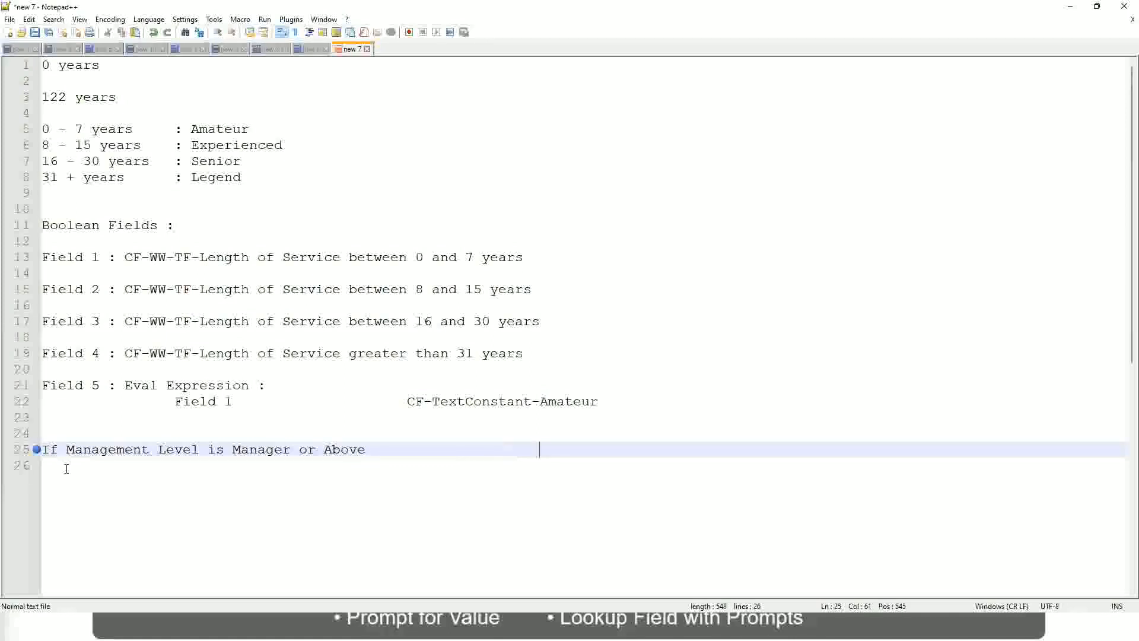
pyautogui.write('Proposed')
pyautogui.write('Allowance ')
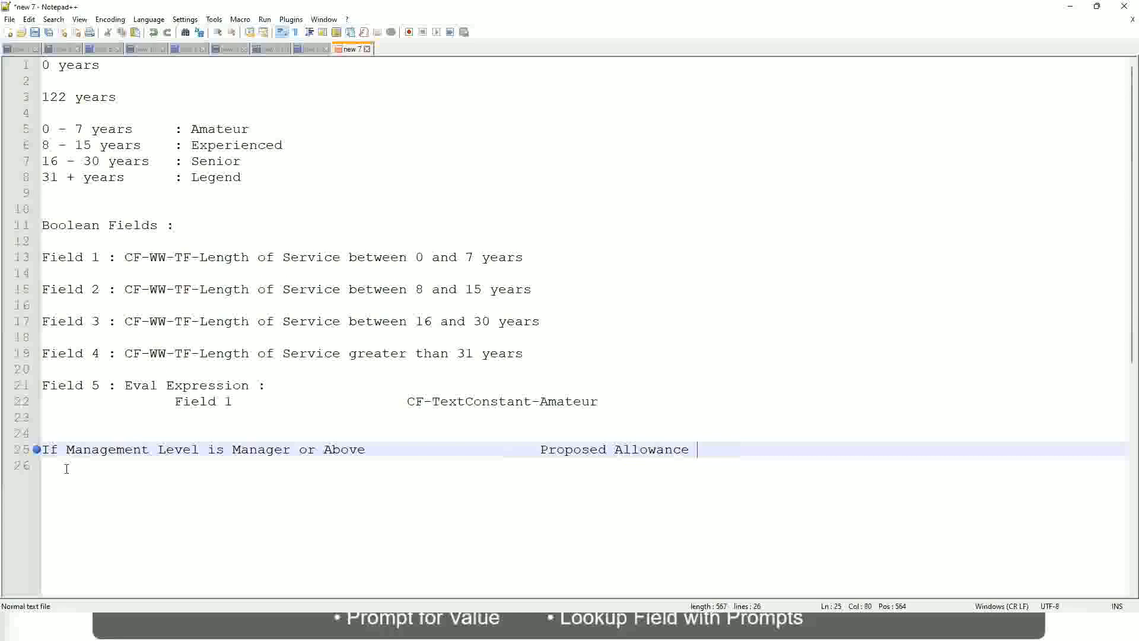
pyautogui.write('Plan')
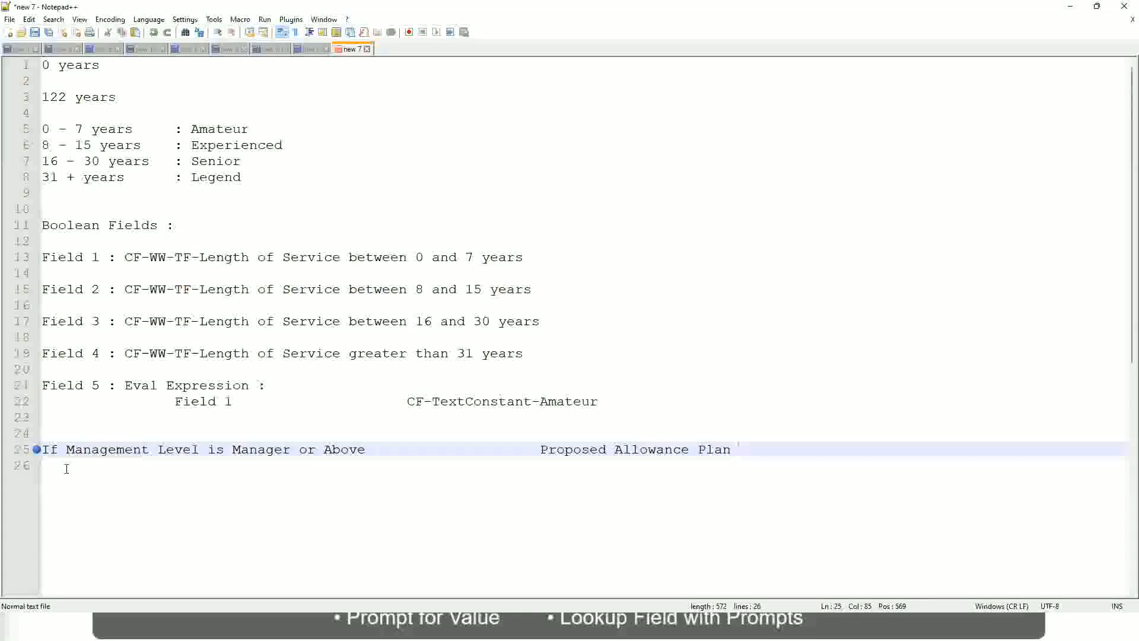
# - Finish the management level line with ": Car Allowance" and begin a new line below with "If Management Level is"
pyautogui.write(': ')
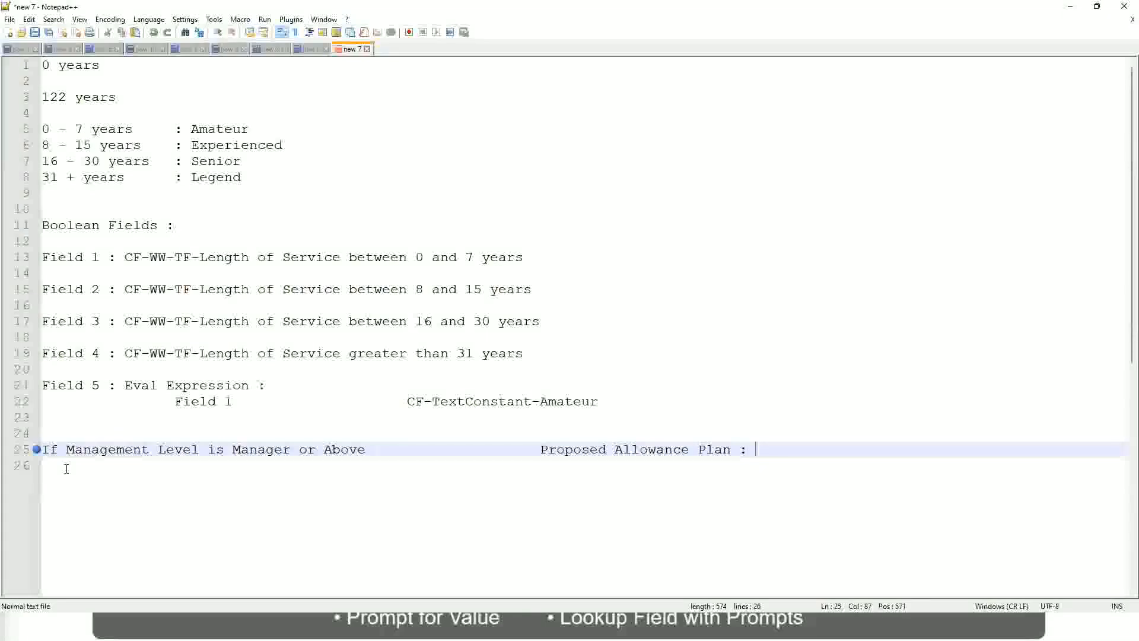
pyautogui.write('Car Allowance')
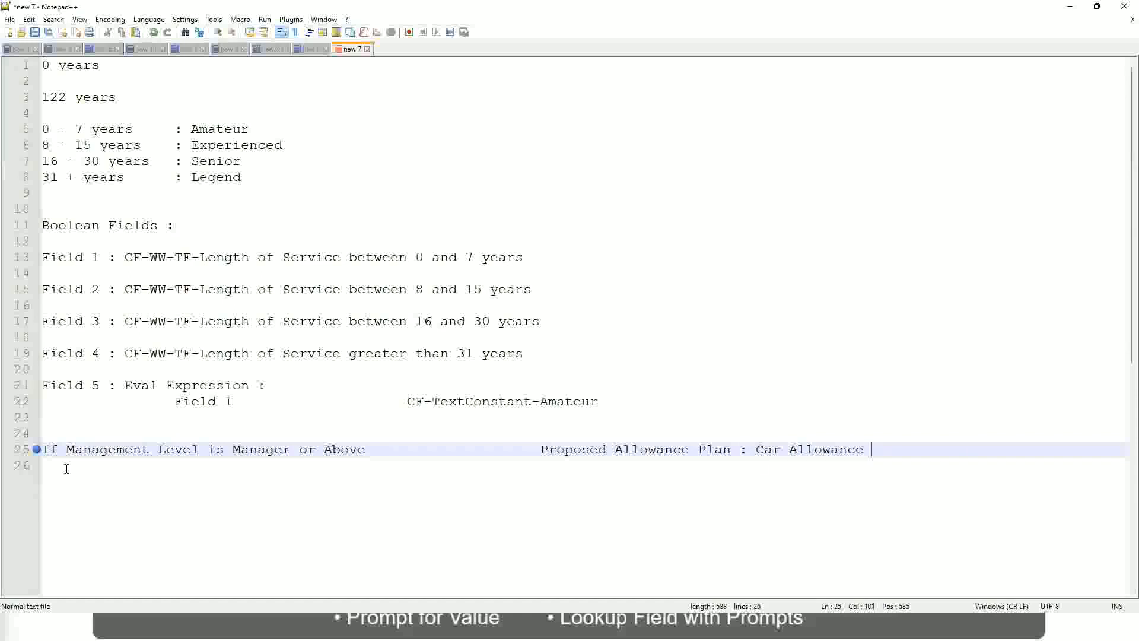
pyautogui.press('Return')
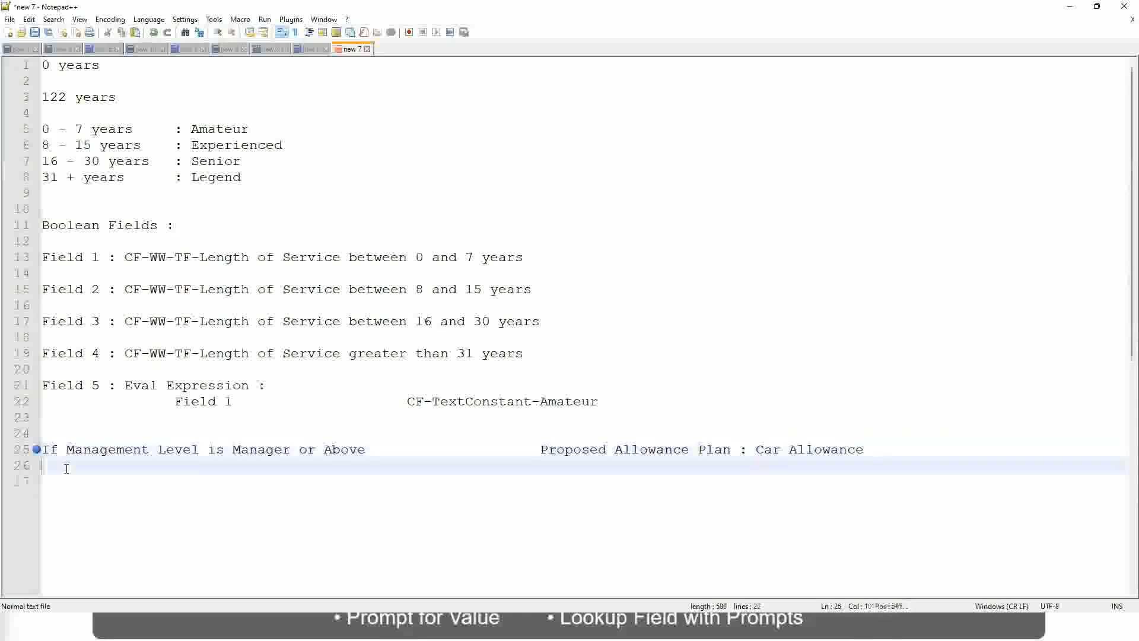
pyautogui.write('If Management Level is')
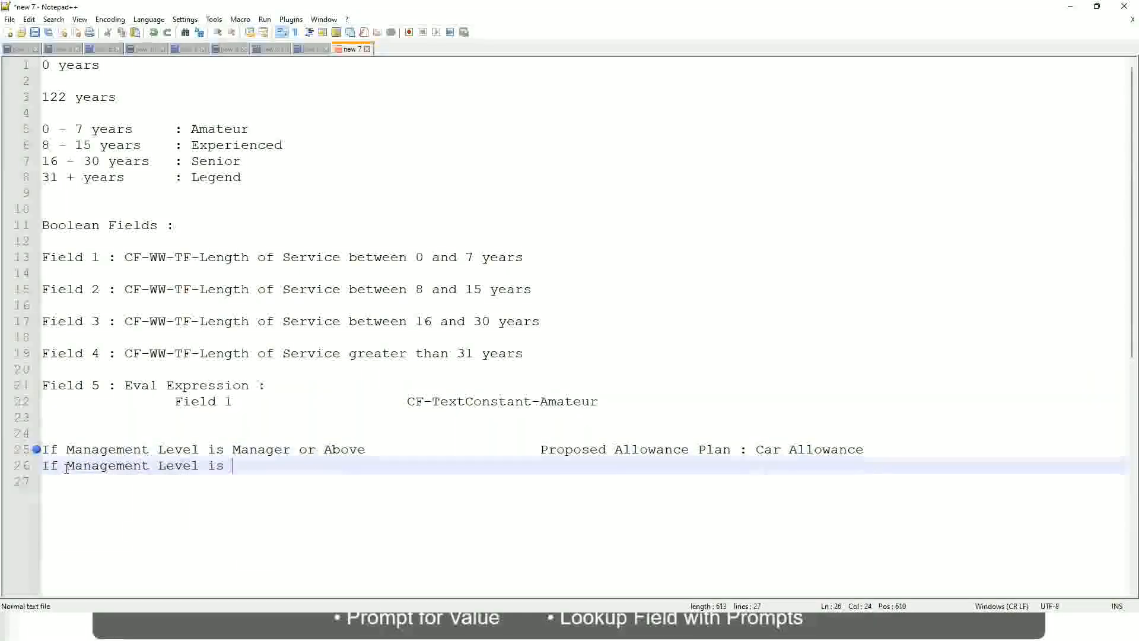
# - Remove "or Above" from the condition on line 25 so that it ends at "Manager"
pyautogui.press('Up')
pyautogui.press('Right')
pyautogui.press('Right')
pyautogui.press('Right')
pyautogui.press('Right')
pyautogui.press('Right')
pyautogui.press('Right')
pyautogui.press('Right')
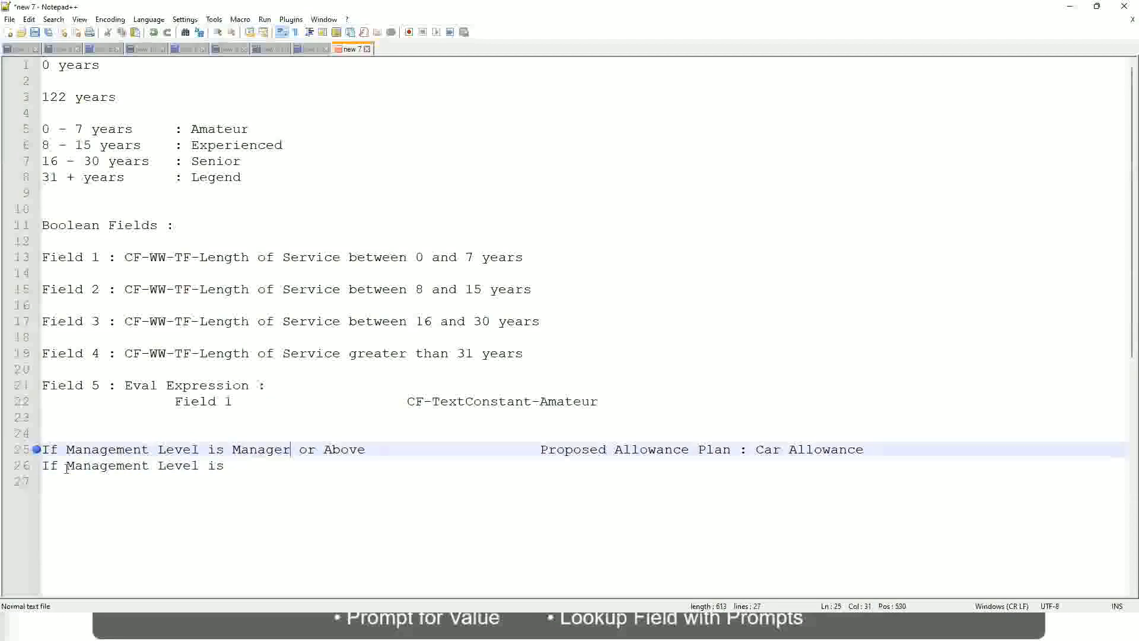
pyautogui.hotkey('shift', 'Right')
pyautogui.hotkey('shift', 'Right')
pyautogui.hotkey('shift', 'Right')
pyautogui.hotkey('shift', 'Right')
pyautogui.hotkey('shift', 'Right')
pyautogui.hotkey('shift', 'Right')
pyautogui.hotkey('shift', 'Right')
pyautogui.hotkey('shift', 'Right')
pyautogui.hotkey('shift', 'Right')
pyautogui.press('Delete')
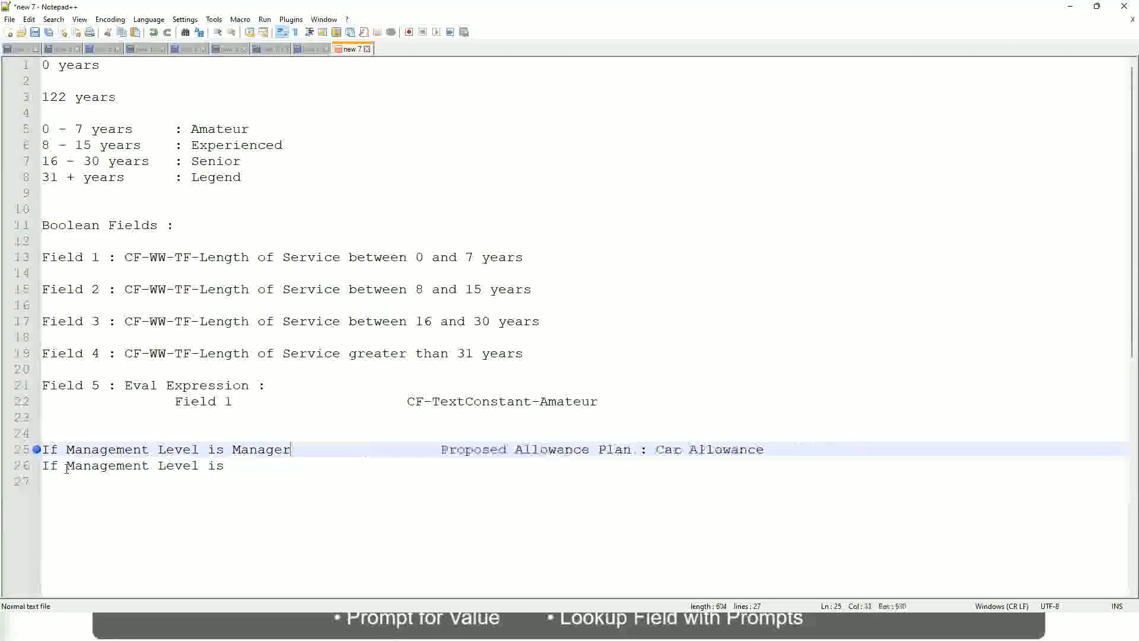
# - Complete line 26 with the level "Director" and the result "Executive Allowance", spaced three tabs after the condition
pyautogui.press('Down')
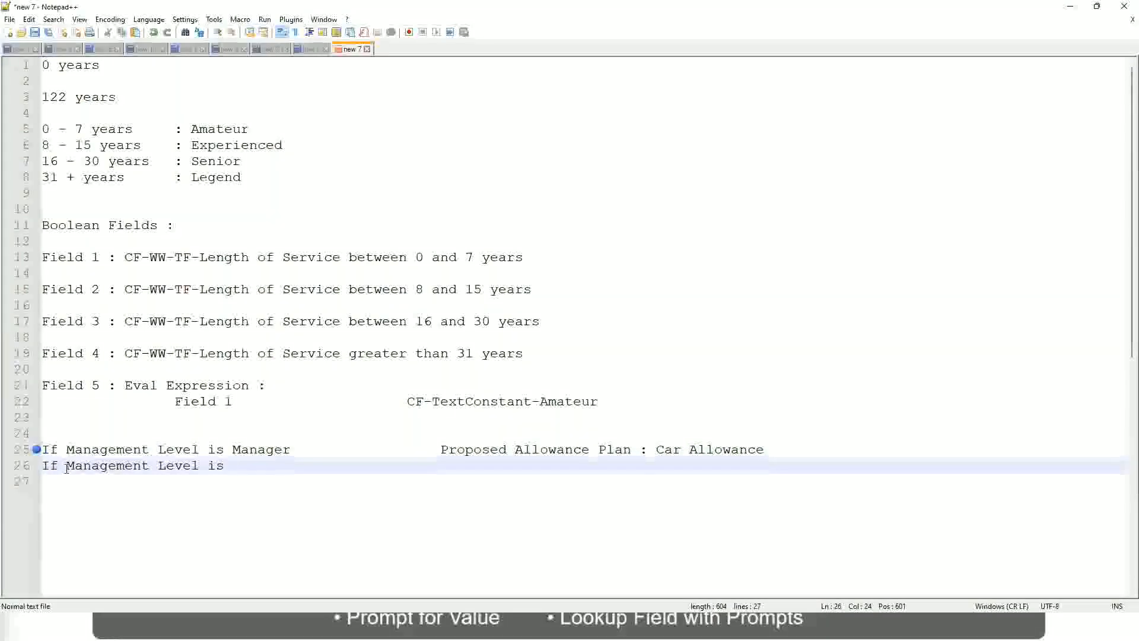
pyautogui.write('Director')
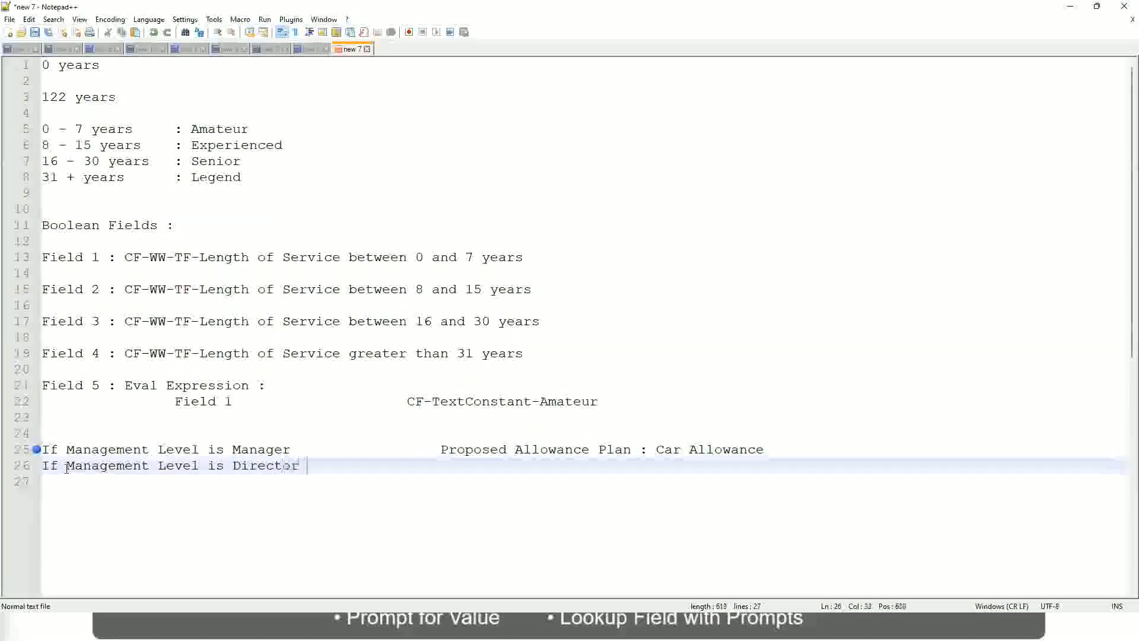
pyautogui.press('Tab')
pyautogui.press('Tab')
pyautogui.press('Tab')
pyautogui.press('Tab')
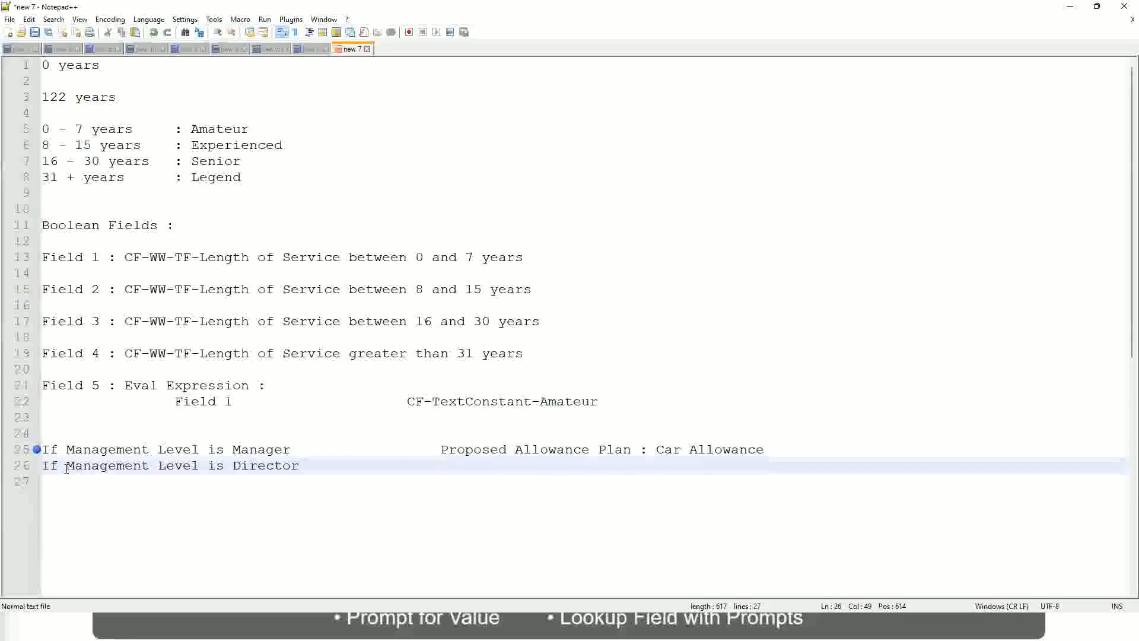
pyautogui.write('Executive Allo')
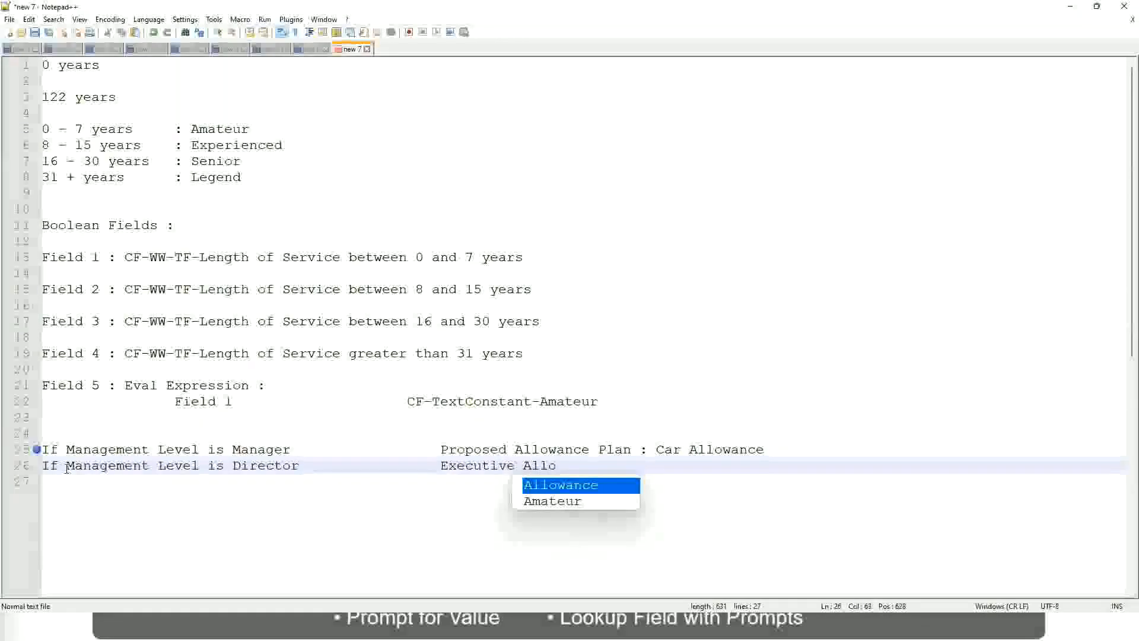
pyautogui.press('Return')
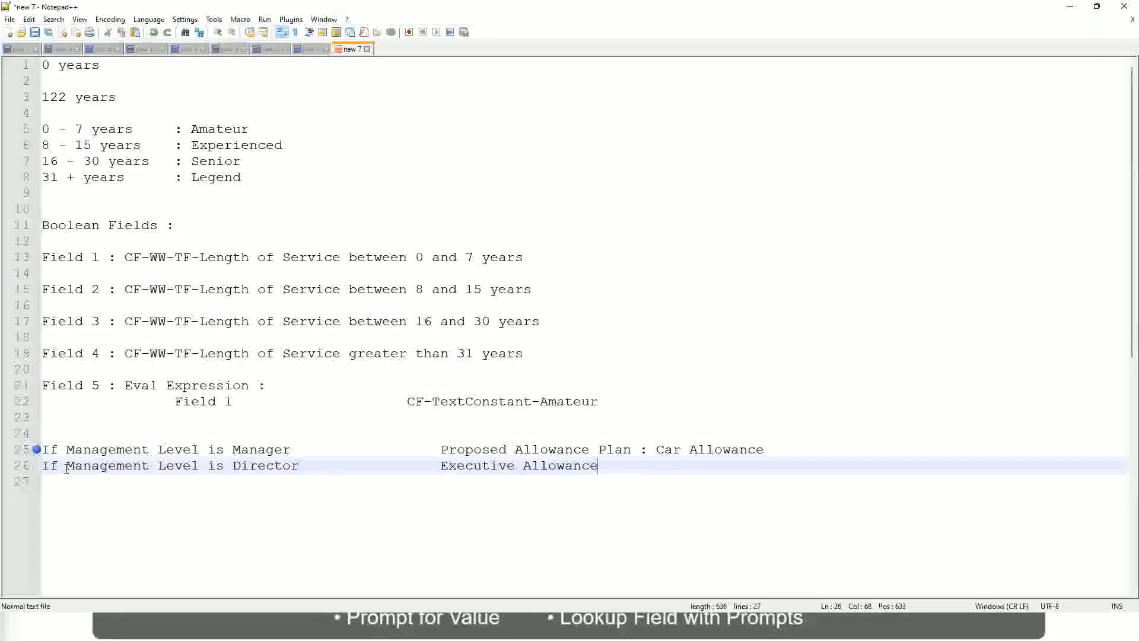
pyautogui.press('Return')
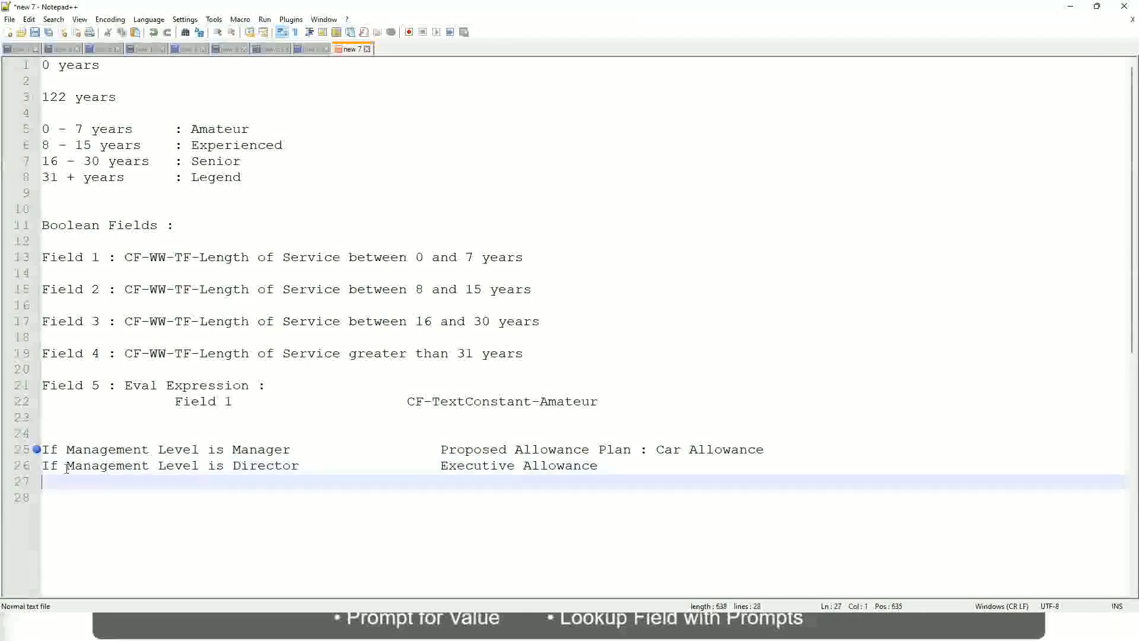
# - Begin the third condition on line 27 with the text "If Management Level is"
pyautogui.write('If Management')
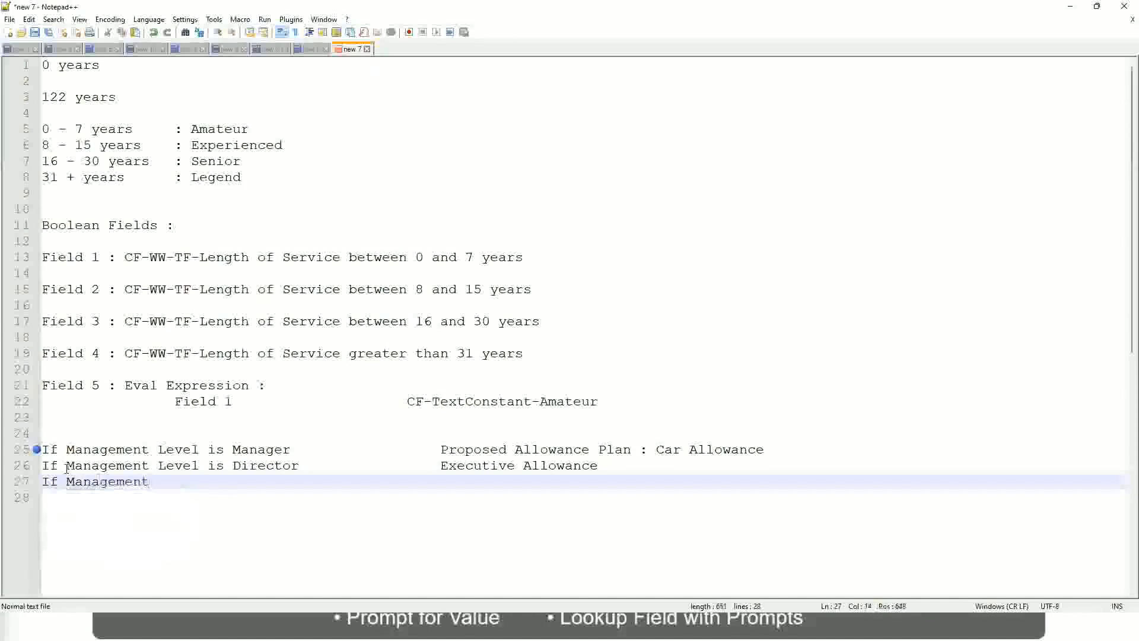
pyautogui.write(' Le')
pyautogui.press('BackSpace')
pyautogui.press('BackSpace')
pyautogui.write('le')
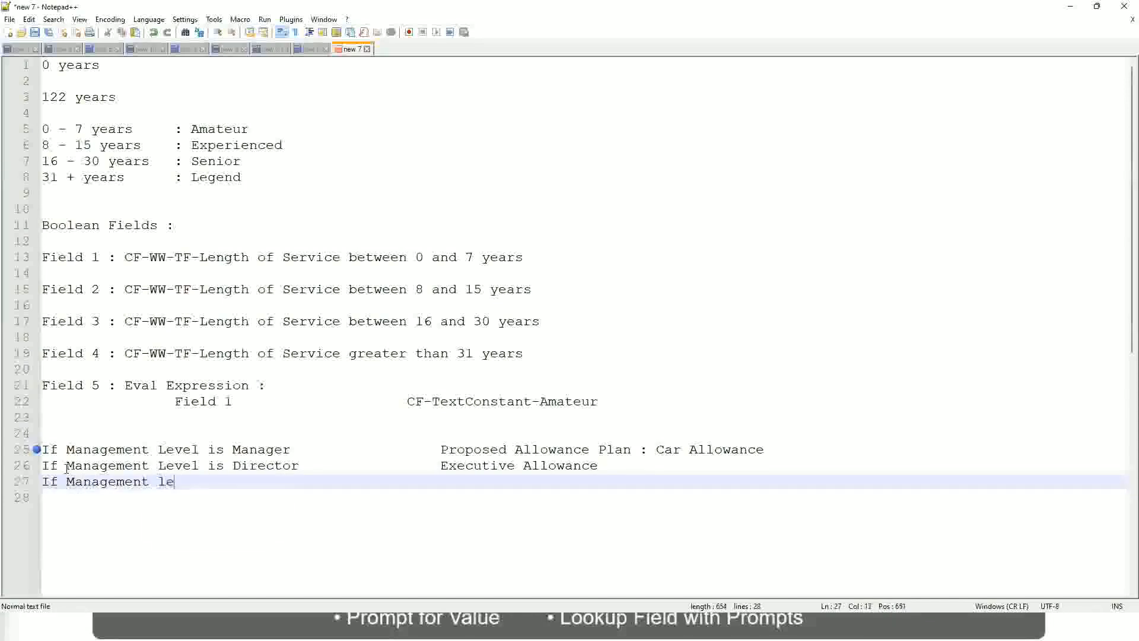
pyautogui.press('BackSpace')
pyautogui.press('BackSpace')
pyautogui.write('Le')
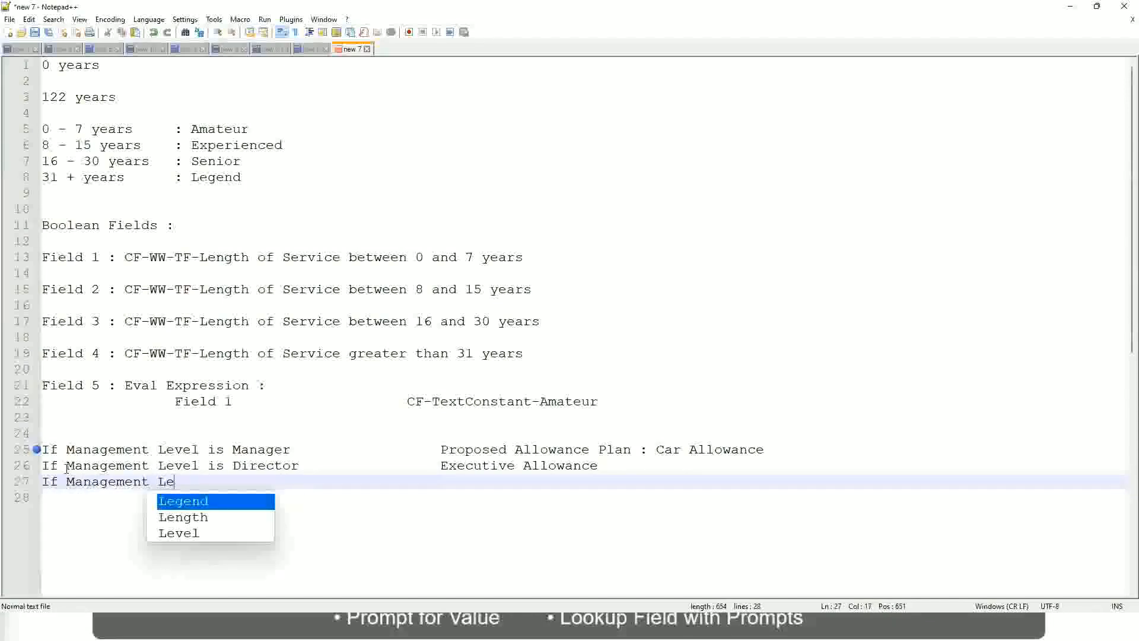
pyautogui.press('Down')
pyautogui.press('Down')
pyautogui.press('Return')
pyautogui.write('is ')
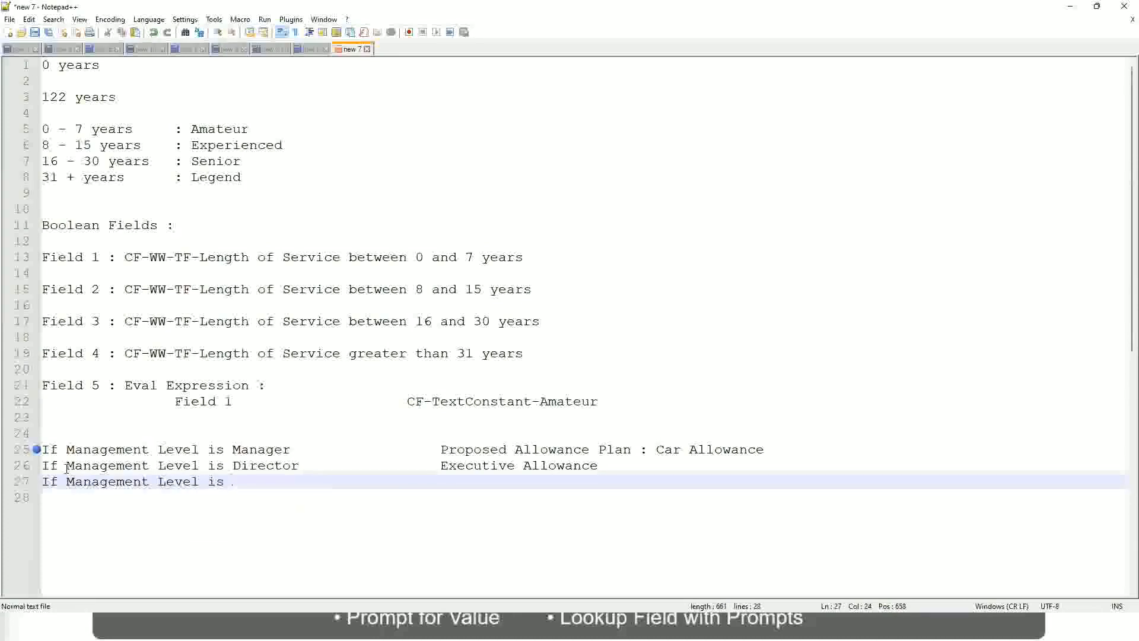
pyautogui.write('CEO')
# - Complete line 27 with the level "CEO" and the result "CEO Allowance", spaced three tabs after the condition
pyautogui.press('Tab')
pyautogui.press('Tab')
pyautogui.press('Tab')
pyautogui.press('Tab')
pyautogui.write('CEO Allowance')
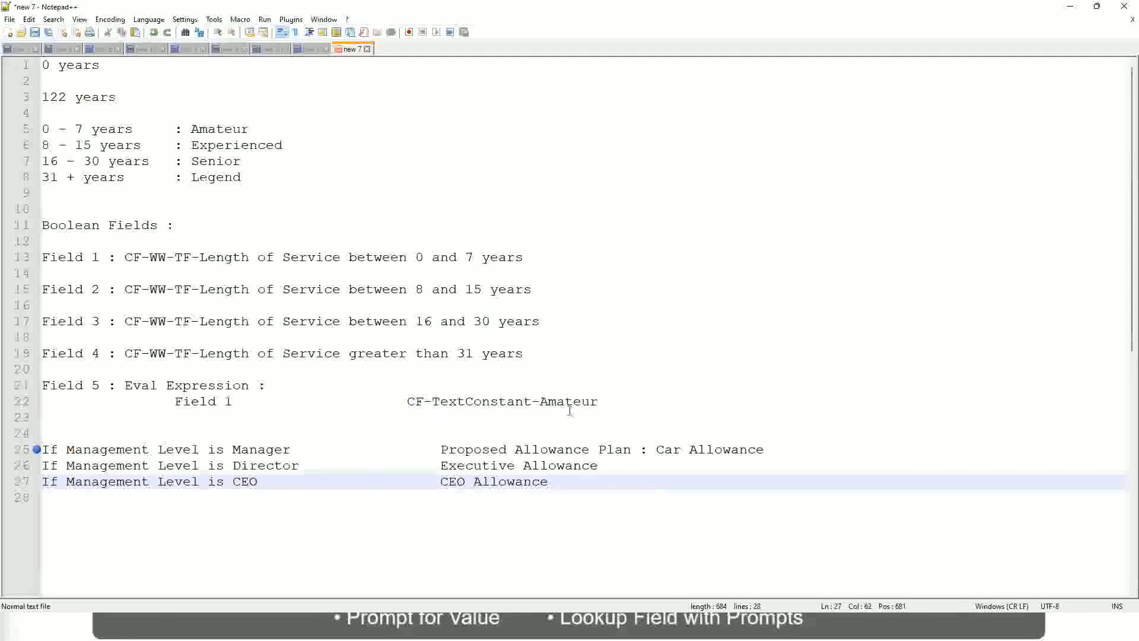
pyautogui.click(656, 449)
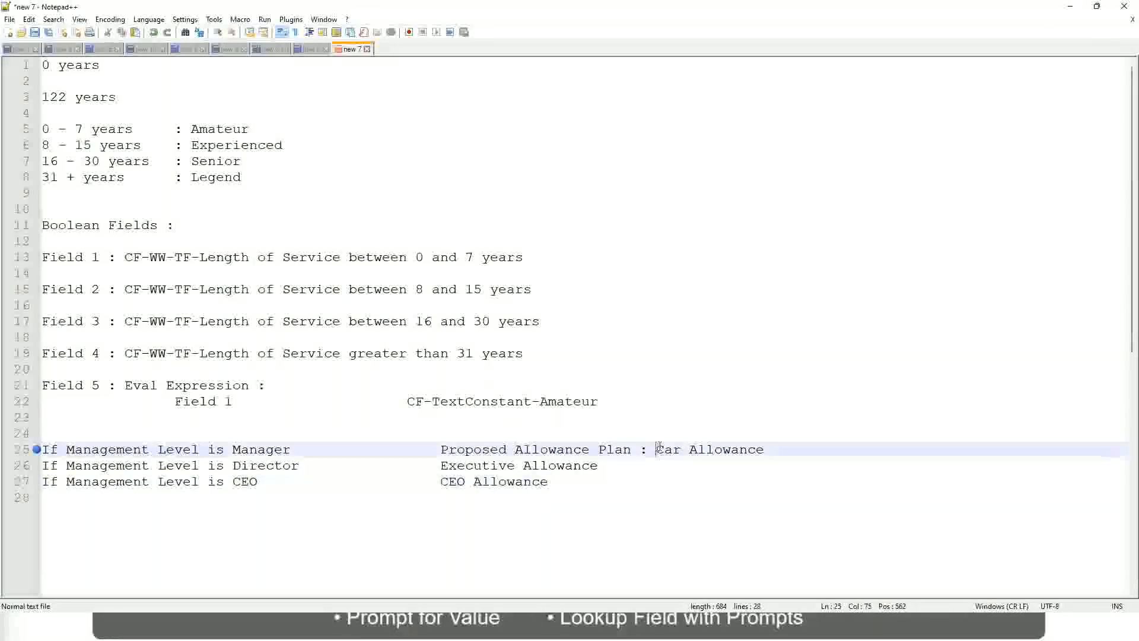
pyautogui.moveTo(656, 449); pyautogui.dragTo(765, 446)
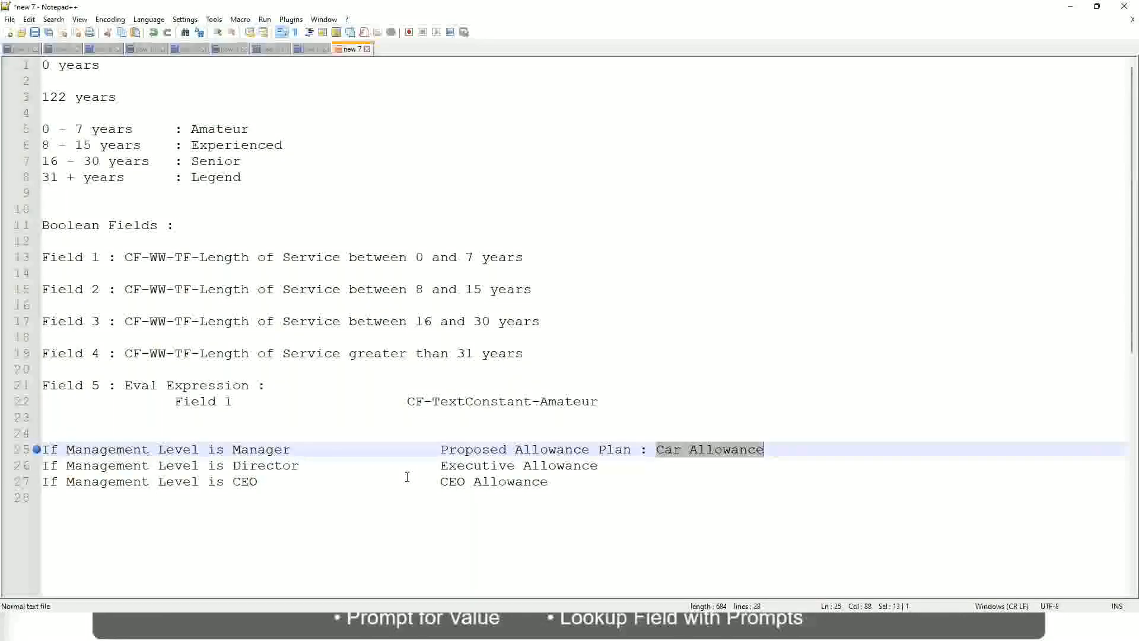
pyautogui.click(530, 449)
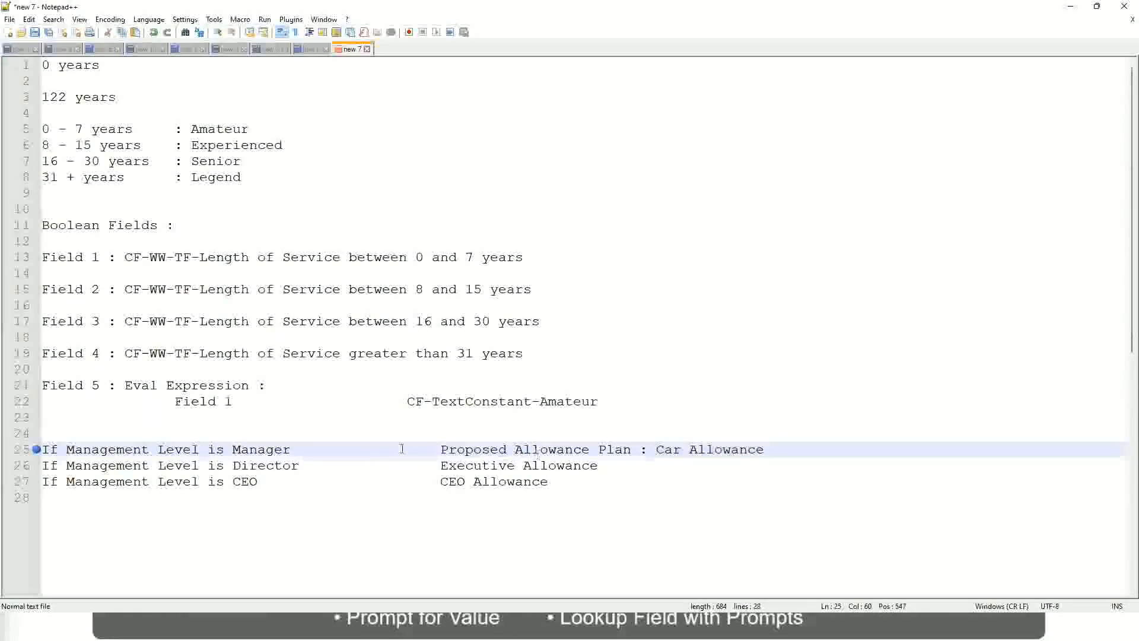
pyautogui.click(134, 449)
pyautogui.click(232, 450)
# - Replace the Manager line's result "Proposed Allowance Plan : Car Allowance" with "Name of the First Line Manager"
pyautogui.moveTo(444, 449); pyautogui.dragTo(781, 445)
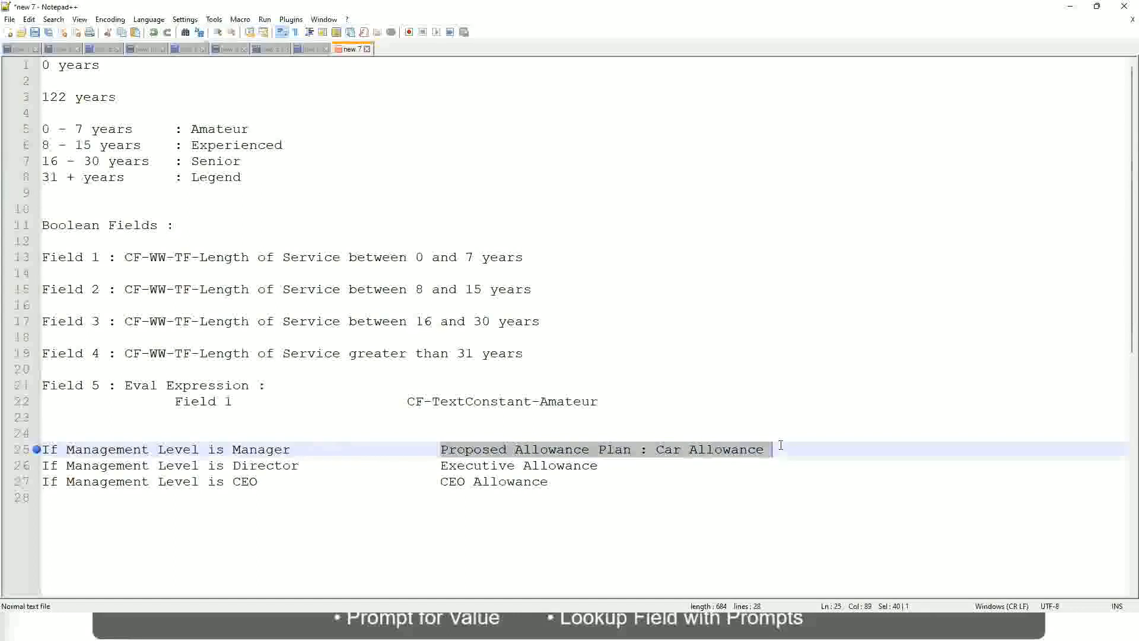
pyautogui.write('Managers')
pyautogui.press('BackSpace')
pyautogui.press('BackSpace')
pyautogui.press('BackSpace')
pyautogui.press('BackSpace')
pyautogui.press('BackSpace')
pyautogui.press('BackSpace')
pyautogui.press('BackSpace')
pyautogui.press('BackSpace')
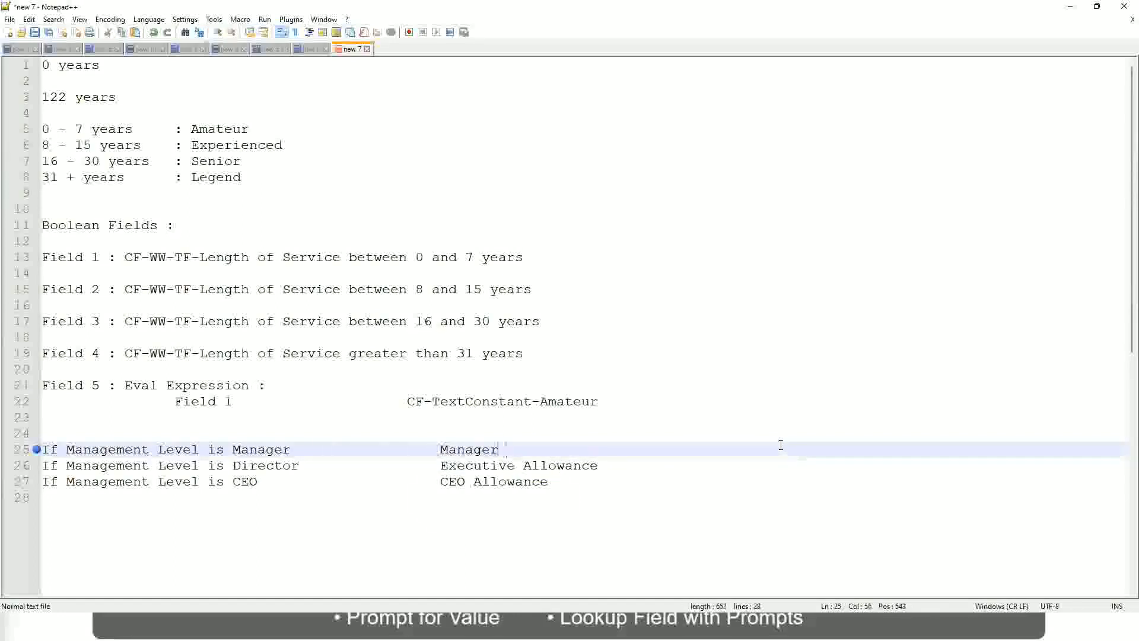
pyautogui.write('Firs')
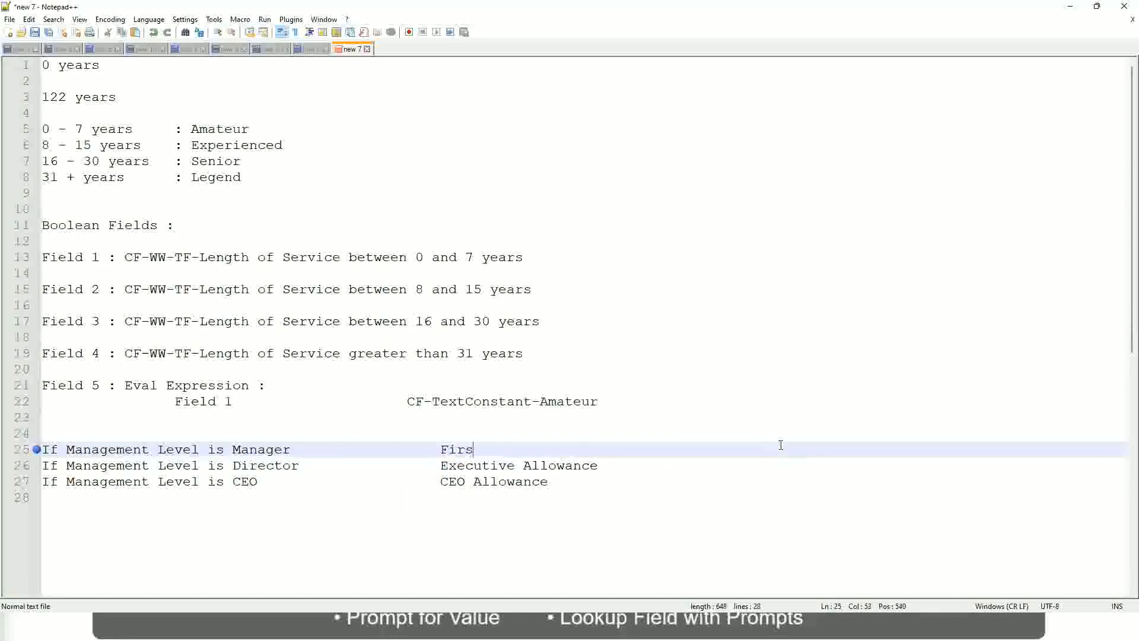
pyautogui.write('t Line Manager')
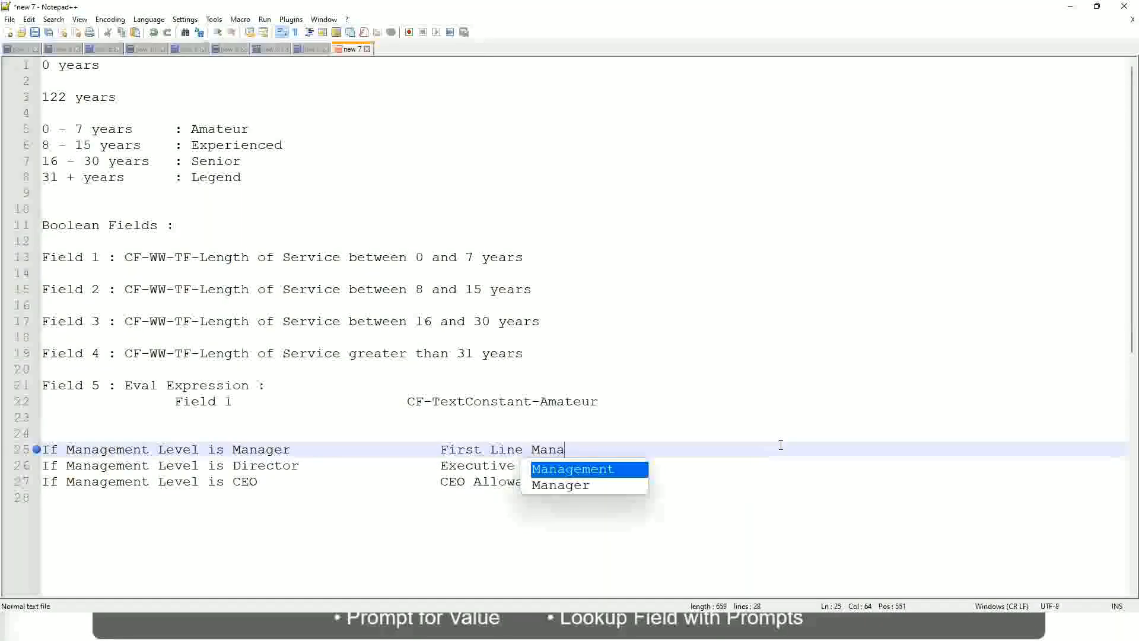
pyautogui.press('Left')
pyautogui.press('Left')
pyautogui.press('Left')
pyautogui.press('Left')
pyautogui.press('Left')
pyautogui.press('Left')
pyautogui.press('Left')
pyautogui.press('Left')
pyautogui.press('Left')
pyautogui.press('Left')
pyautogui.press('Left')
pyautogui.press('Left')
pyautogui.press('Left')
pyautogui.press('Left')
pyautogui.press('Left')
pyautogui.press('Left')
pyautogui.press('Left')
pyautogui.press('Left')
pyautogui.press('Left')
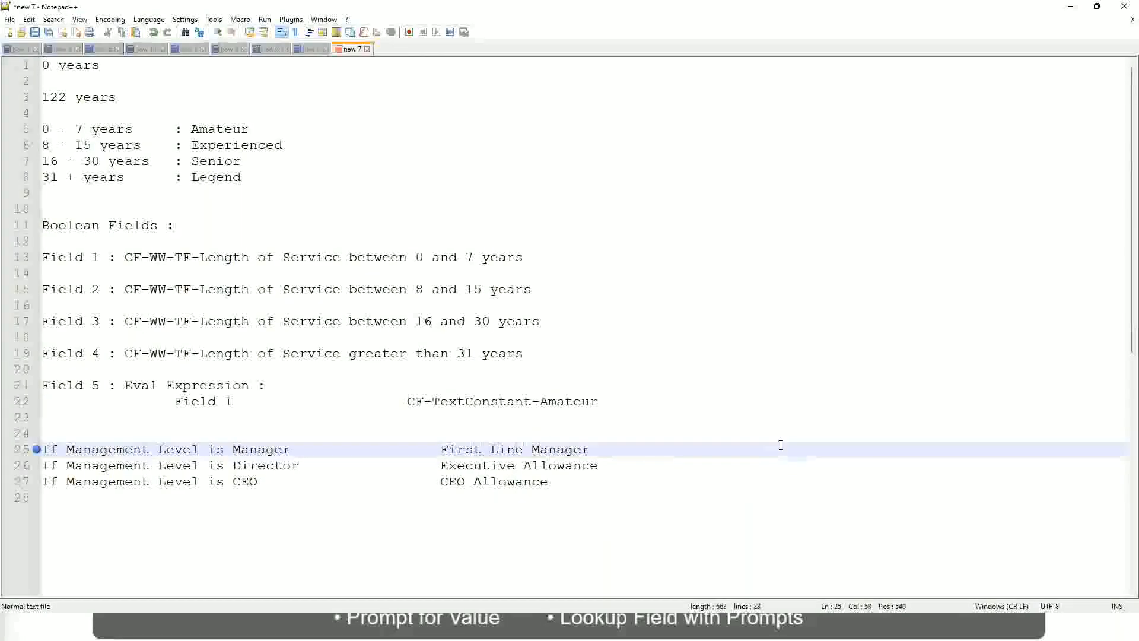
pyautogui.write('Name of the')
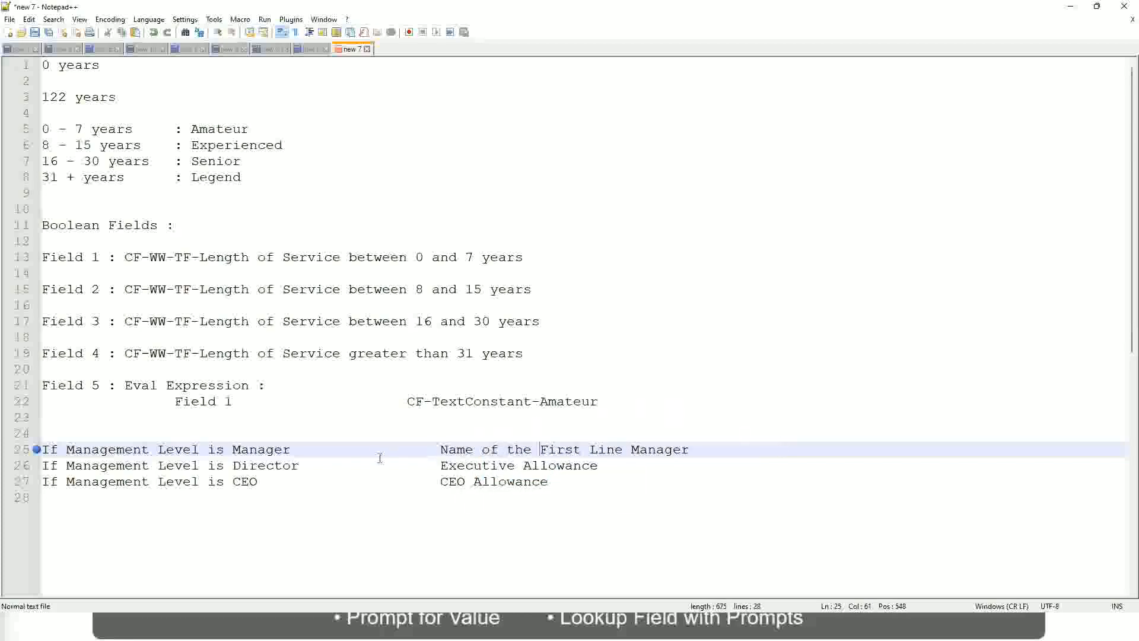
# - Replace "Executive Allowance" on the Director line with the unfinished phrase "Name of"
pyautogui.moveTo(439, 466); pyautogui.dragTo(599, 464)
pyautogui.write('Name ')
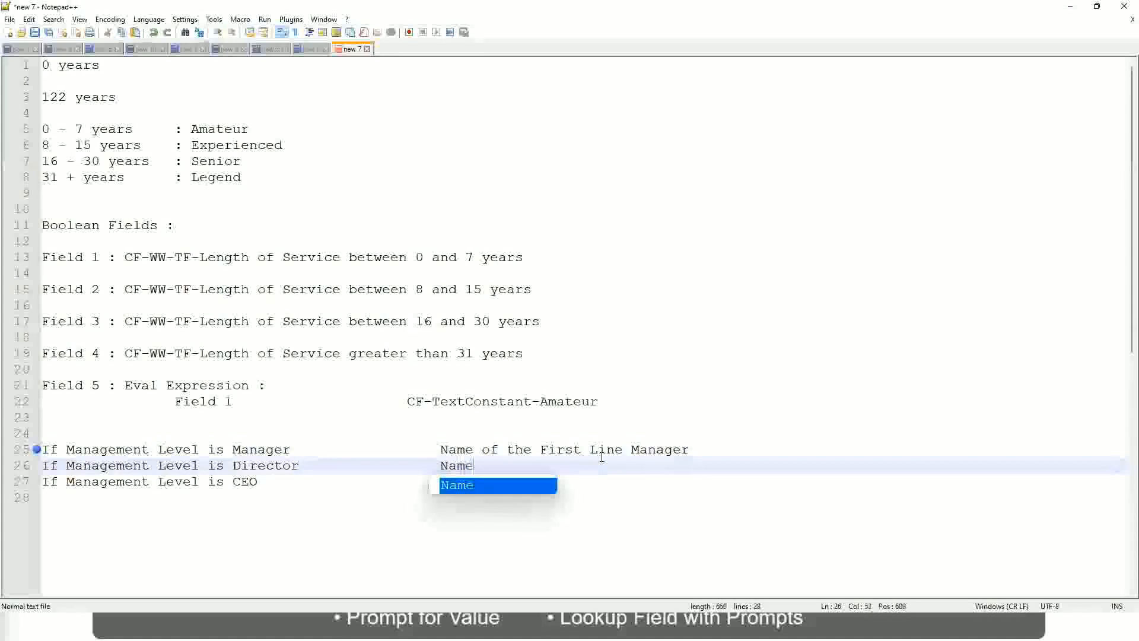
pyautogui.write('of ')
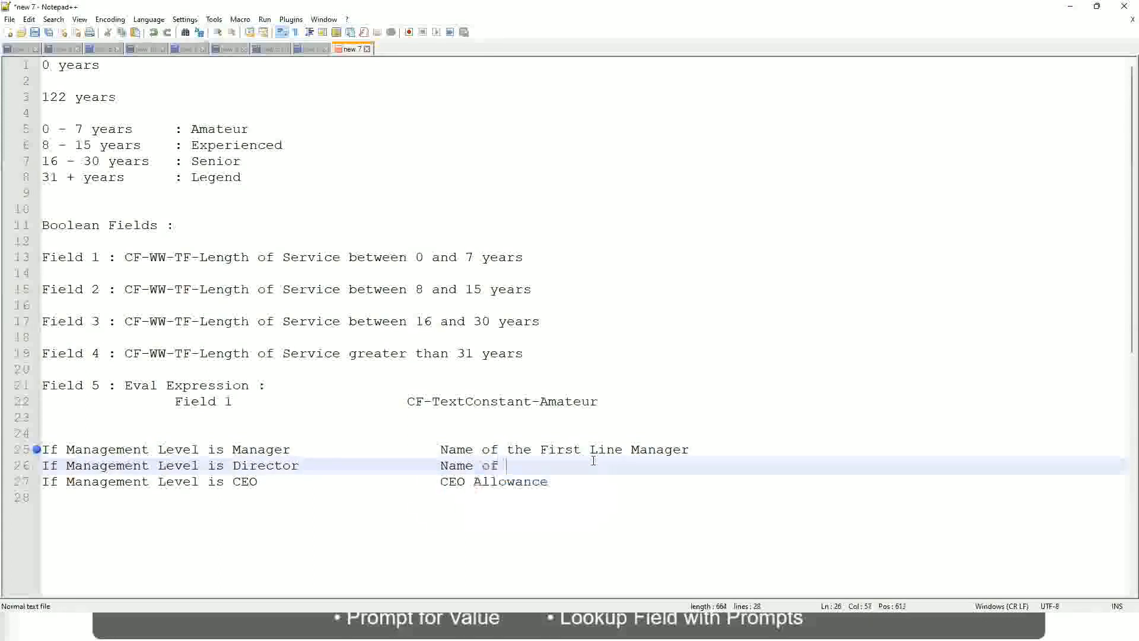
pyautogui.write('the First')
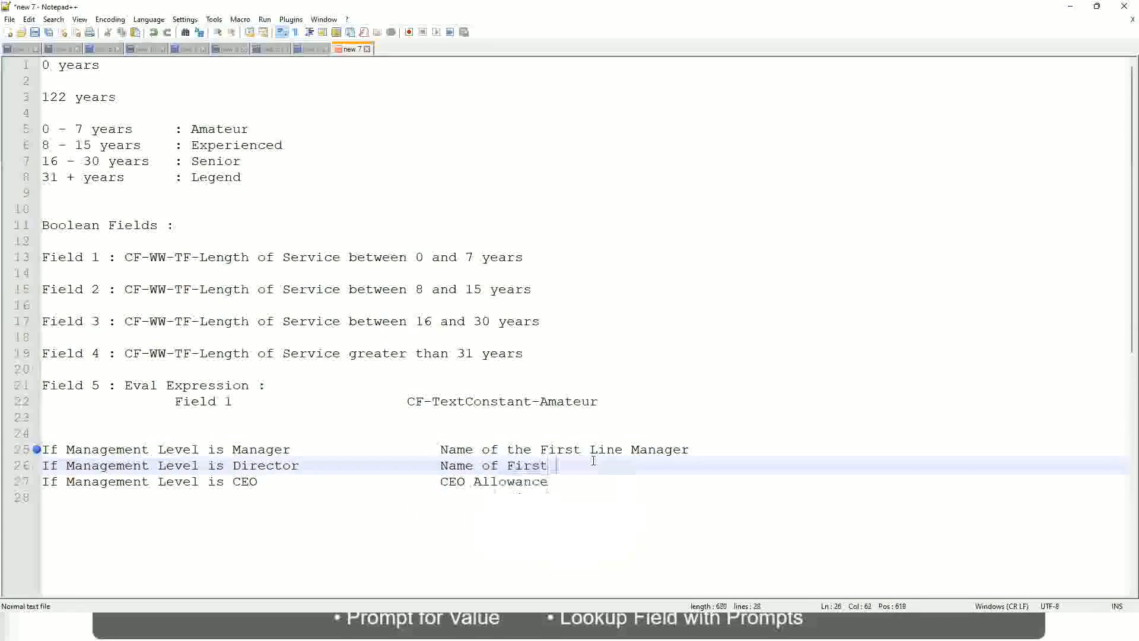
pyautogui.press('BackSpace')
pyautogui.press('BackSpace')
pyautogui.press('BackSpace')
pyautogui.press('BackSpace')
pyautogui.press('BackSpace')
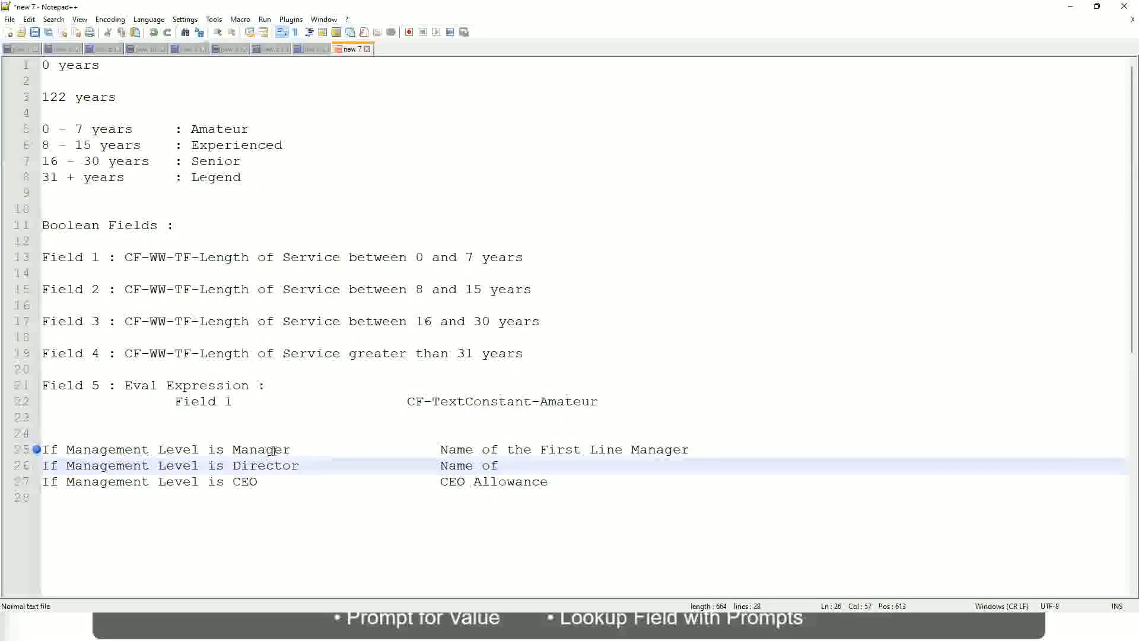
# - Change "First" to "Second" in the Manager line's result
pyautogui.doubleClick(558, 449)
pyautogui.write('Second')
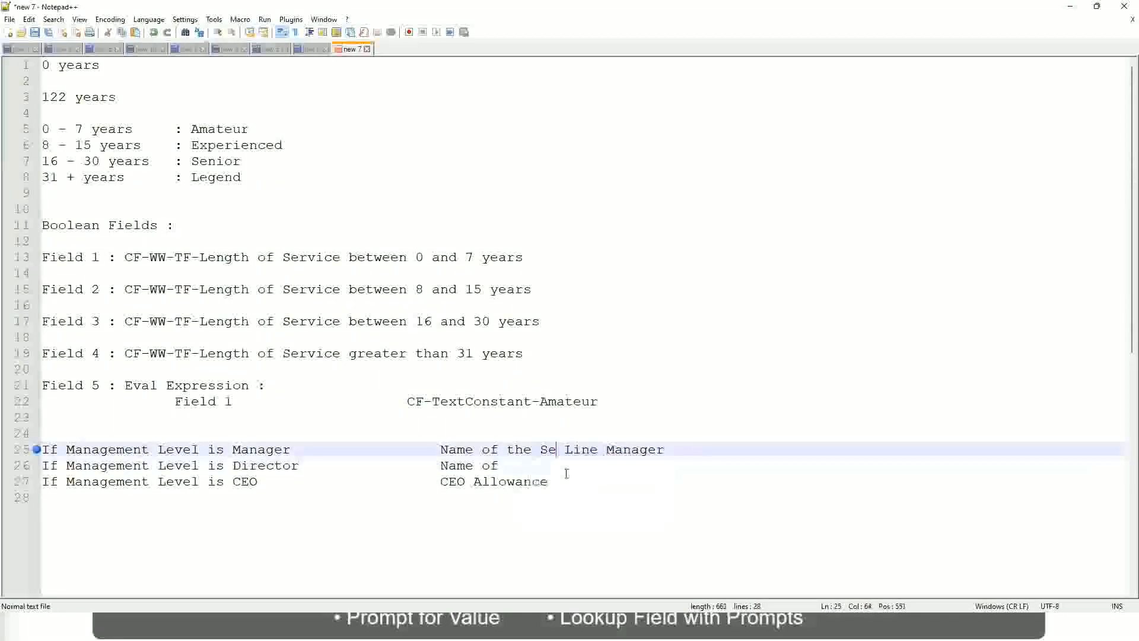
pyautogui.press('BackSpace')
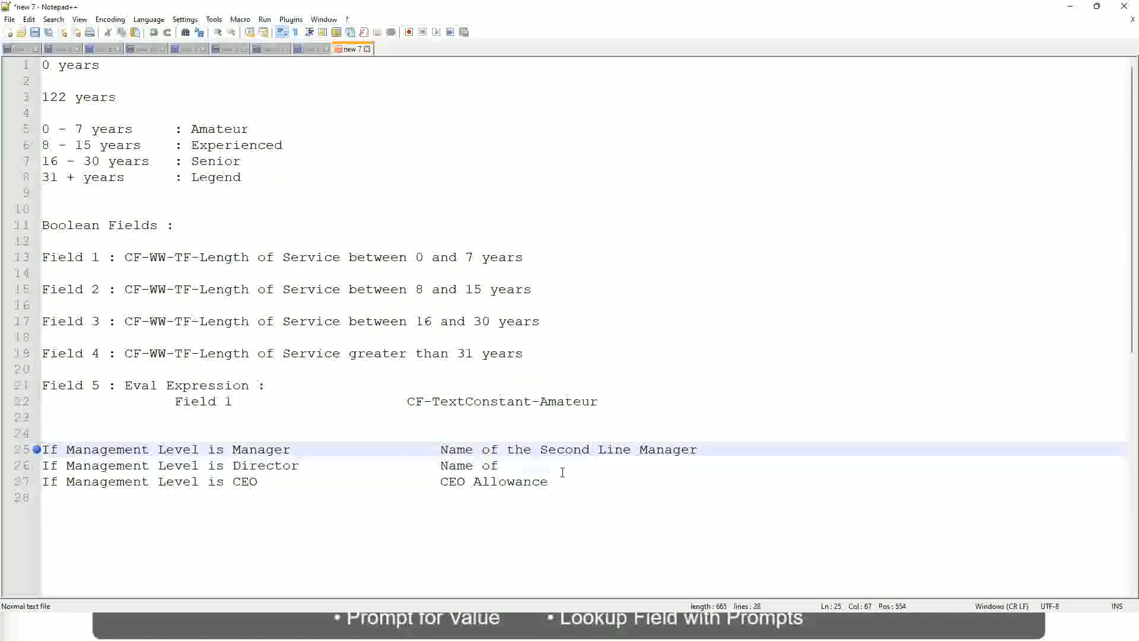
# - Complete the Director line's result as "Name of Manager"
pyautogui.click(516, 465)
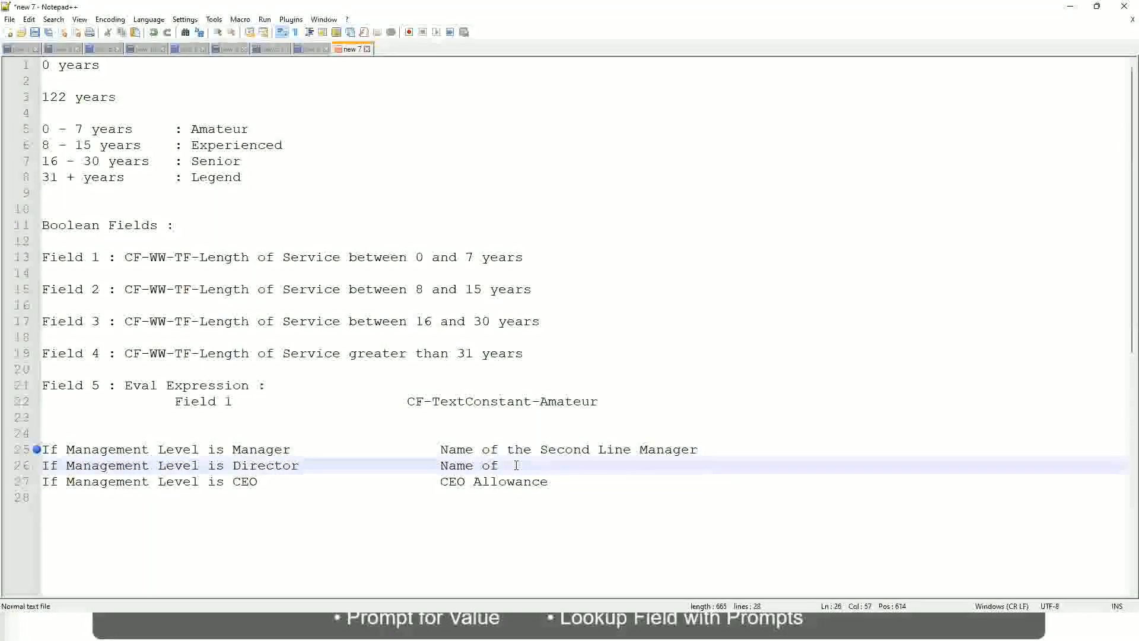
pyautogui.write('Manager')
# - Replace "CEO Allowance" on the CEO line with "name of CEO/Himself/Herself"
pyautogui.click(261, 481)
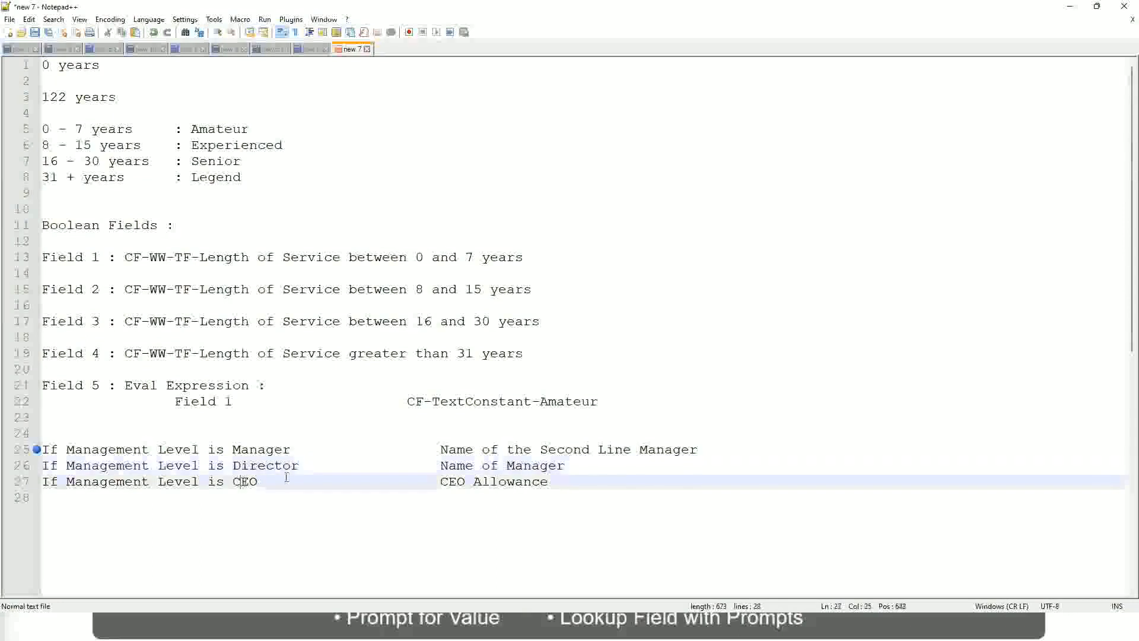
pyautogui.moveTo(440, 481); pyautogui.dragTo(564, 481)
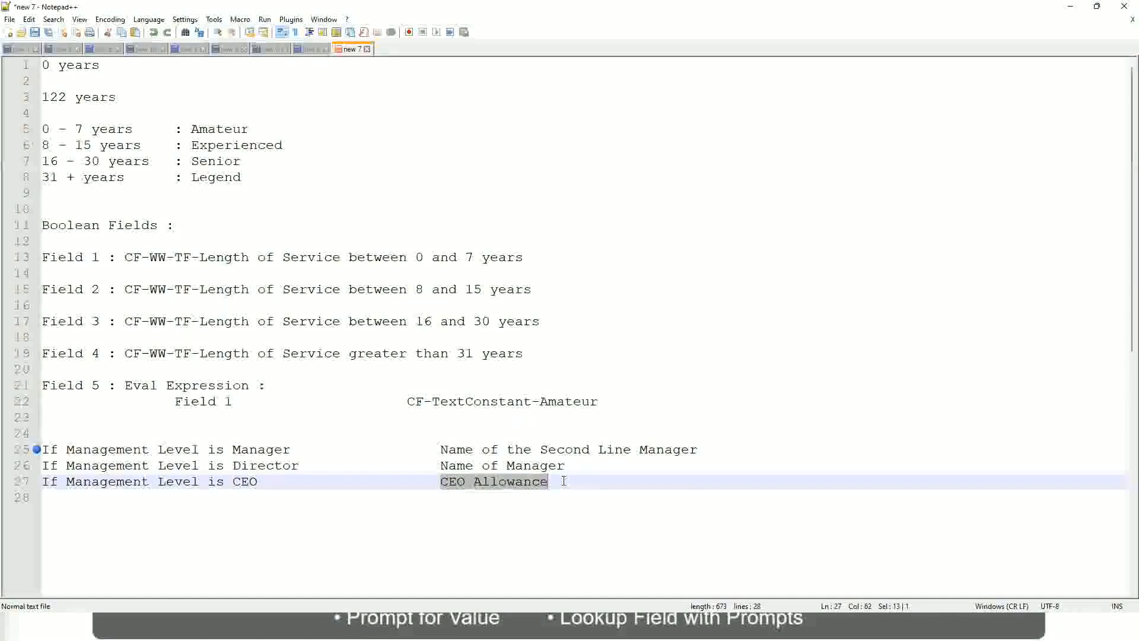
pyautogui.write('name of CEO ')
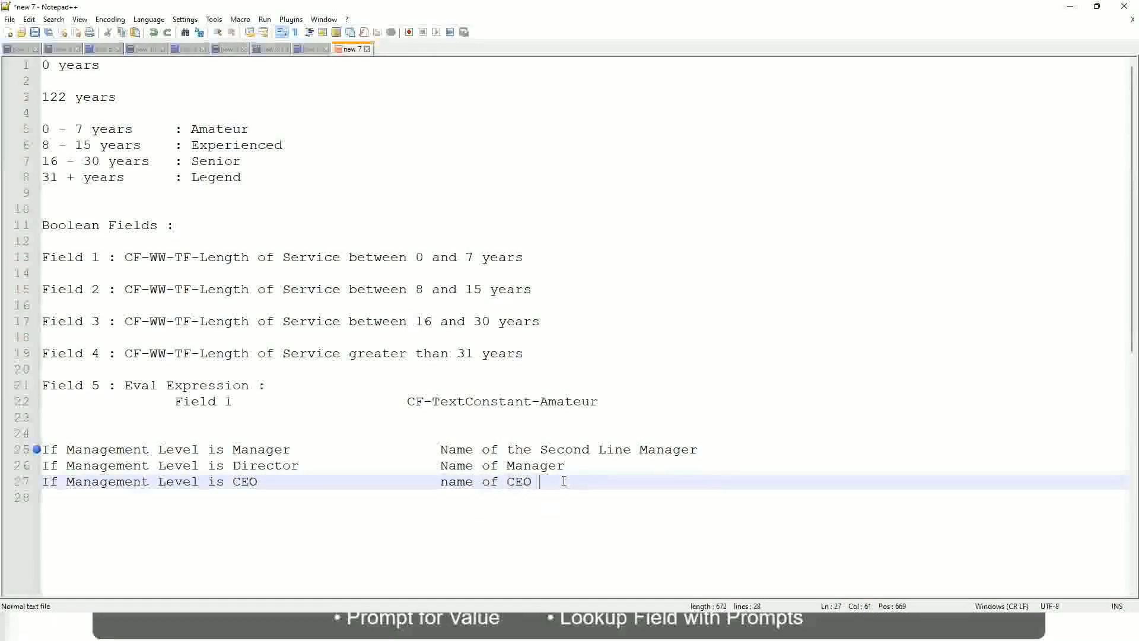
pyautogui.write('/Himself/')
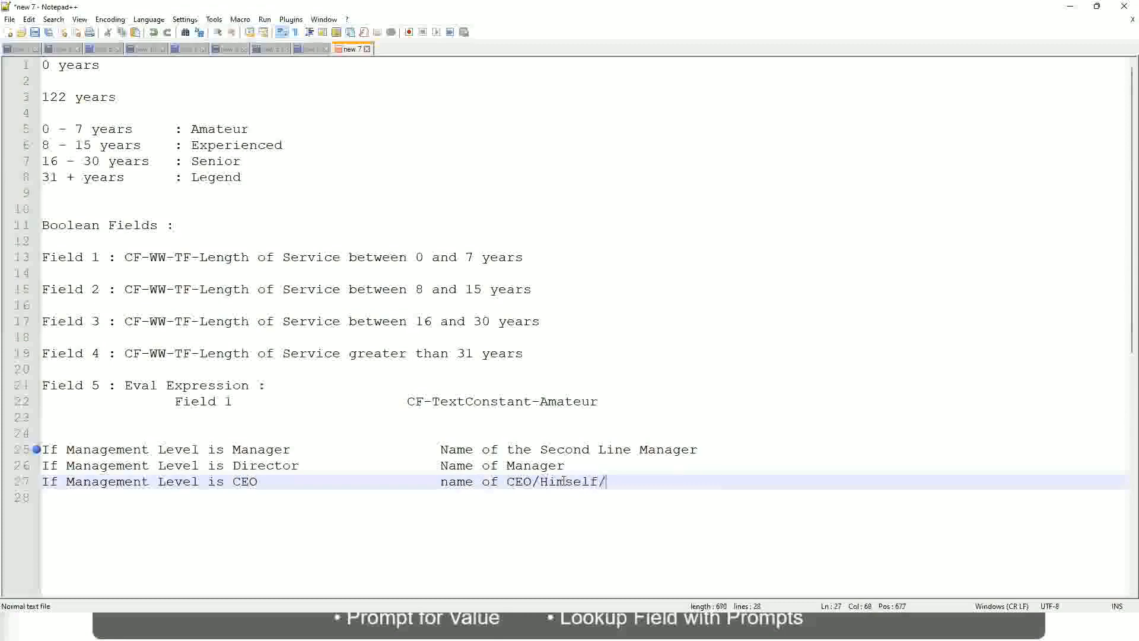
pyautogui.write('Herself')
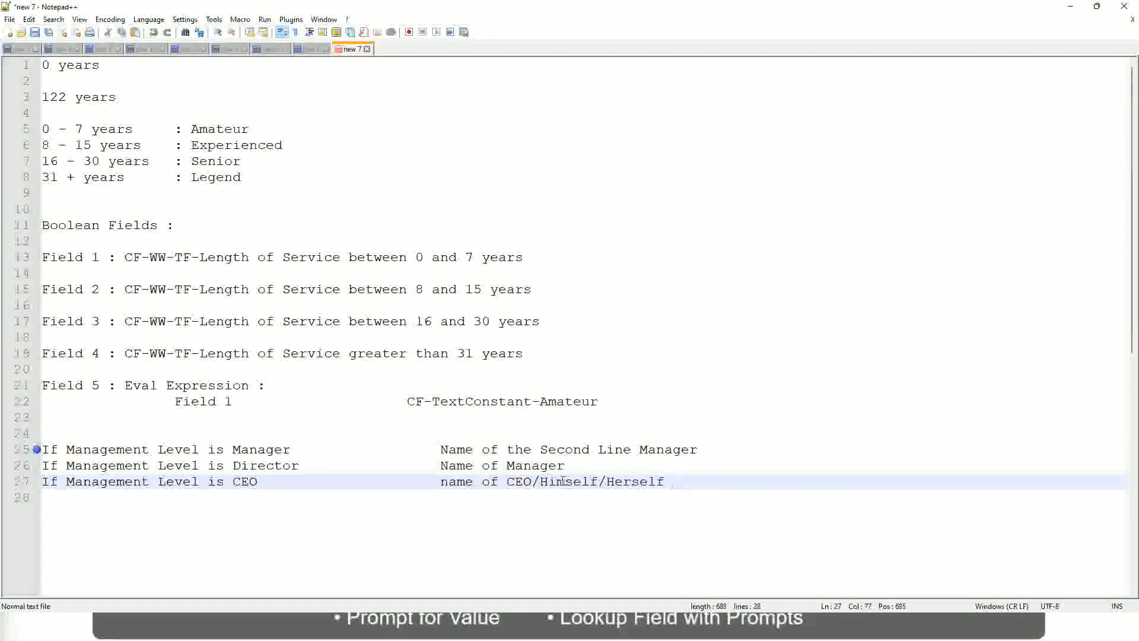
# - Review the Manager, Director and CEO conditions in the notes together with the result each one returns
pyautogui.click(407, 484)
pyautogui.click(173, 449)
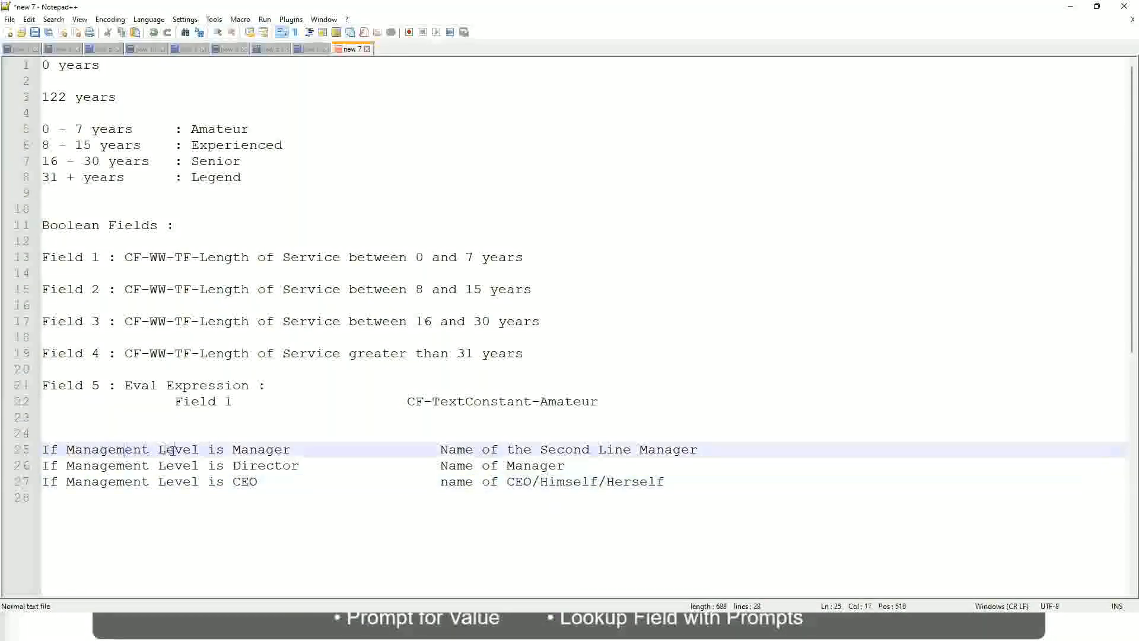
pyautogui.click(265, 449)
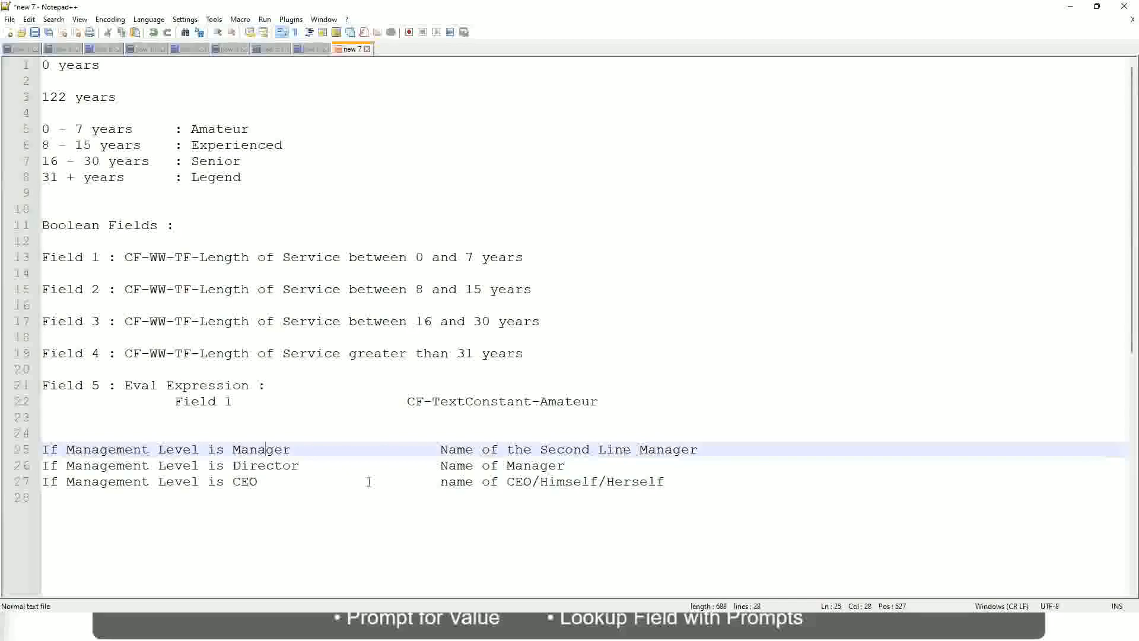
pyautogui.click(281, 465)
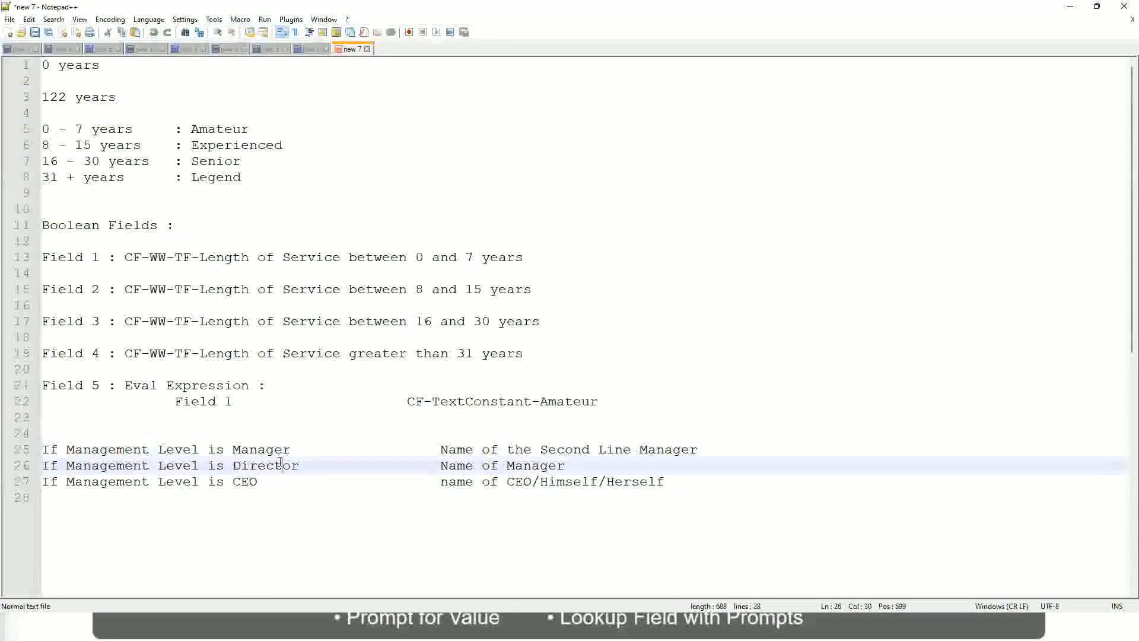
pyautogui.click(566, 465)
pyautogui.click(256, 465)
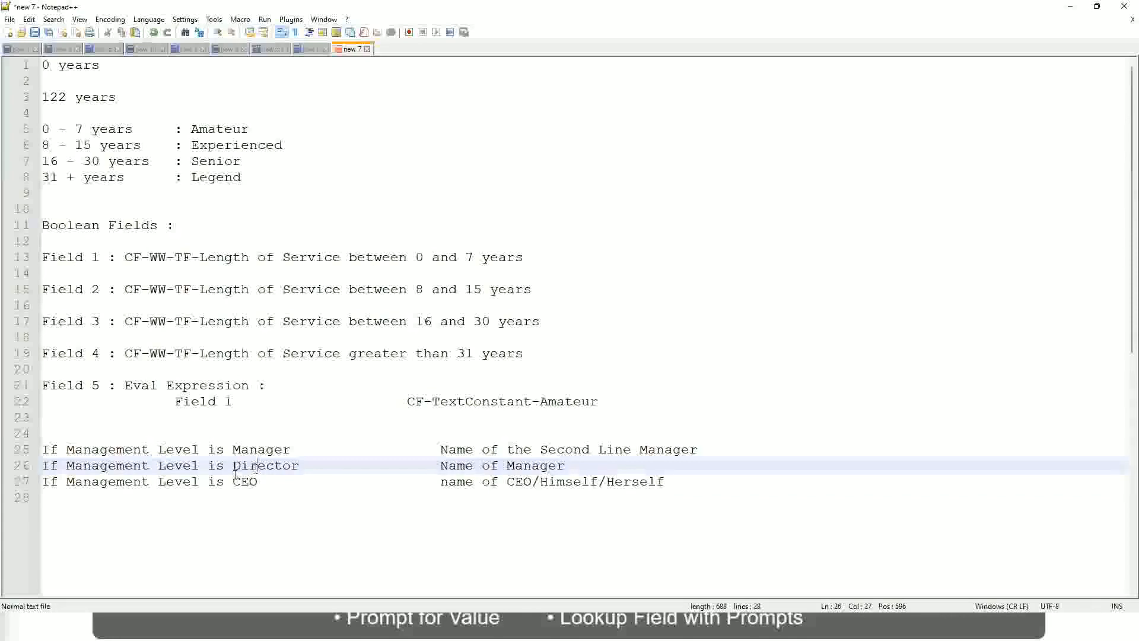
pyautogui.click(247, 481)
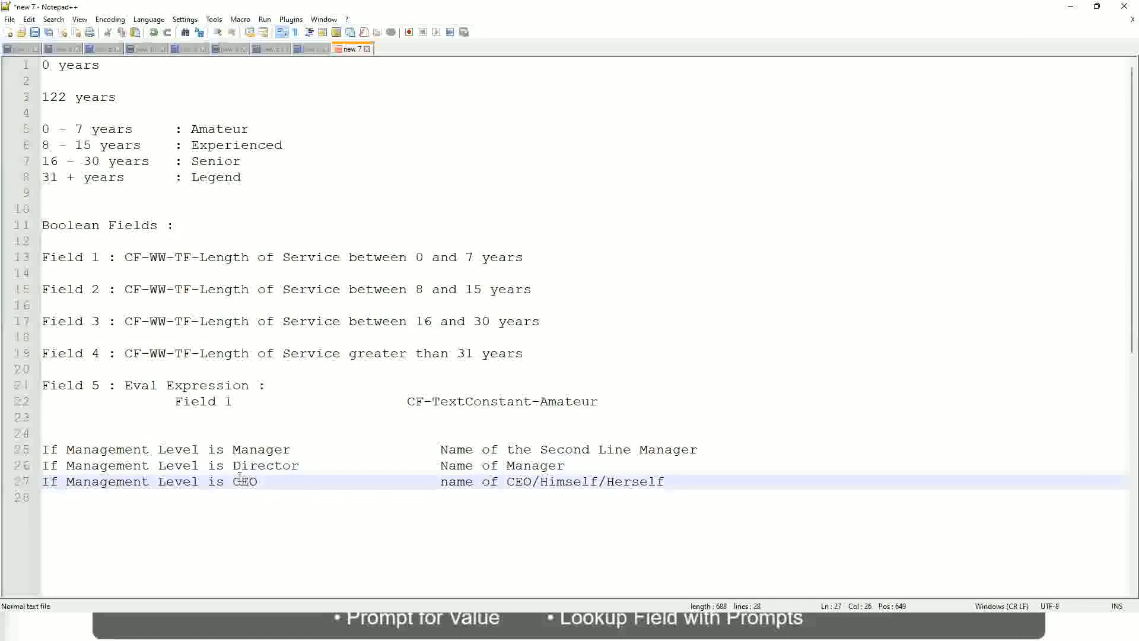
pyautogui.click(533, 482)
pyautogui.press('End')
pyautogui.moveTo(691, 481); pyautogui.dragTo(36, 449)
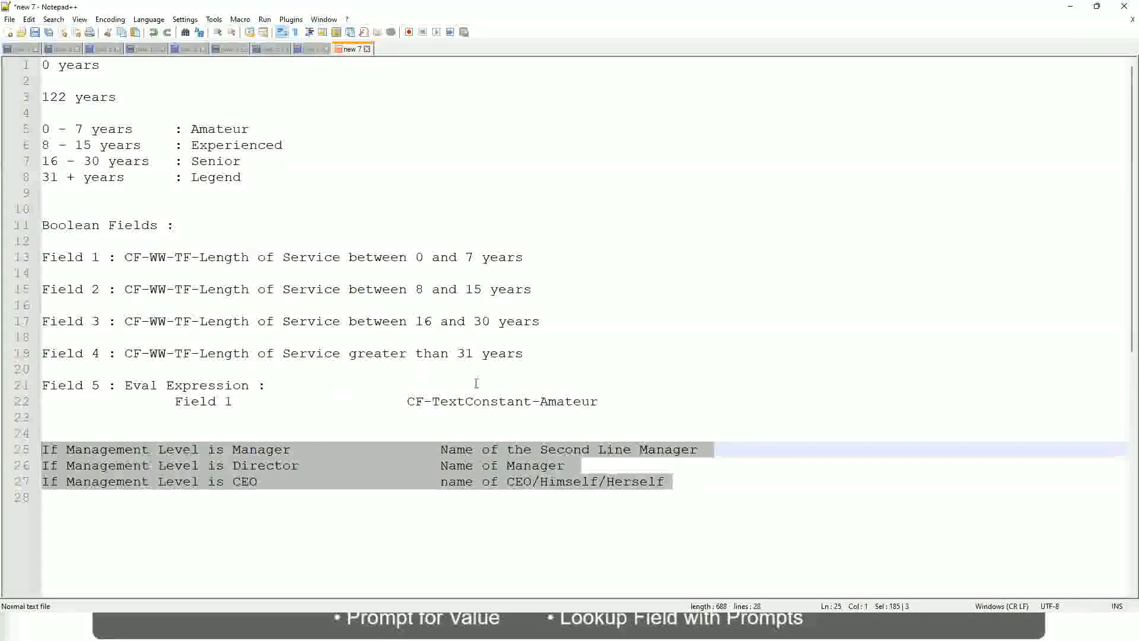
# - Examine the Manager line's result, "Name of the Second Line Manager", as an example of a returned value
pyautogui.click(482, 449)
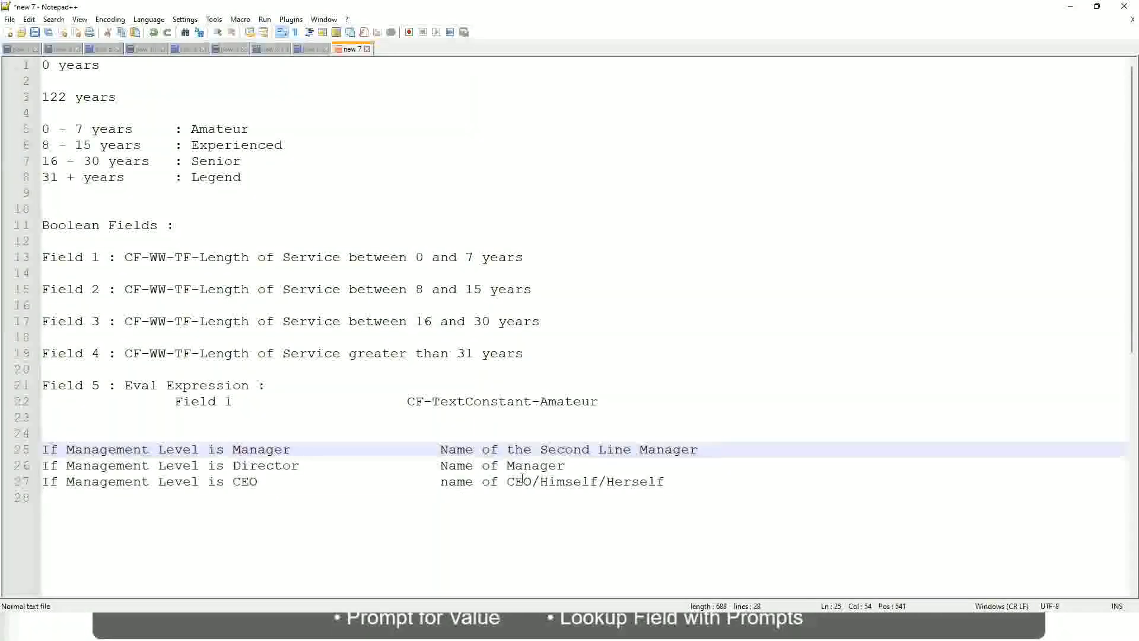
pyautogui.click(440, 449)
pyautogui.moveTo(440, 449); pyautogui.dragTo(699, 449)
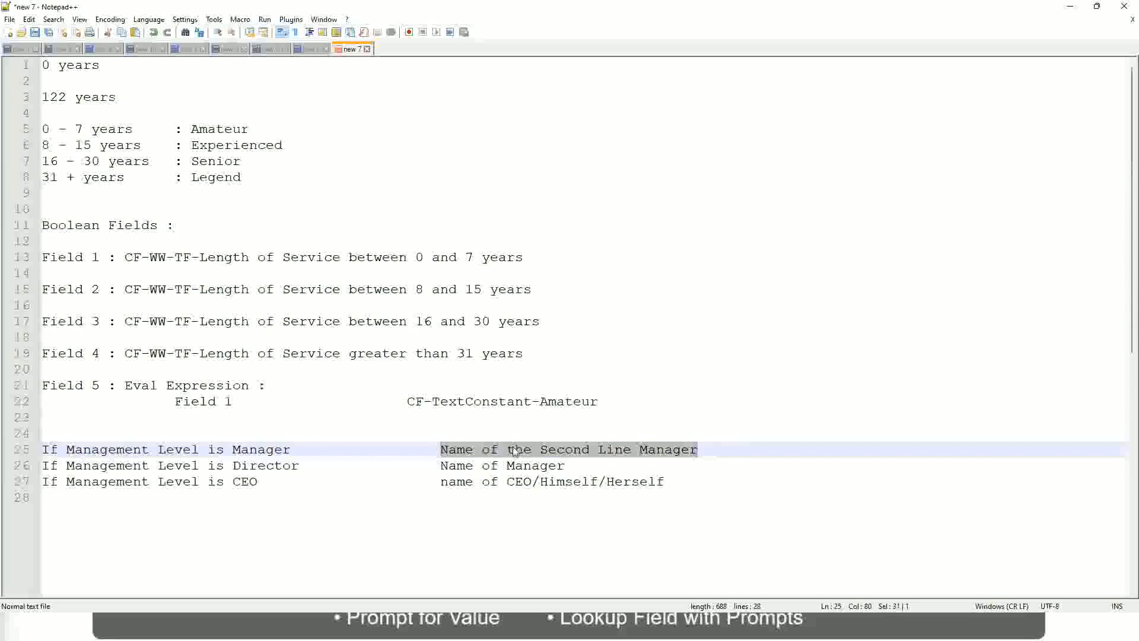
pyautogui.click(531, 452)
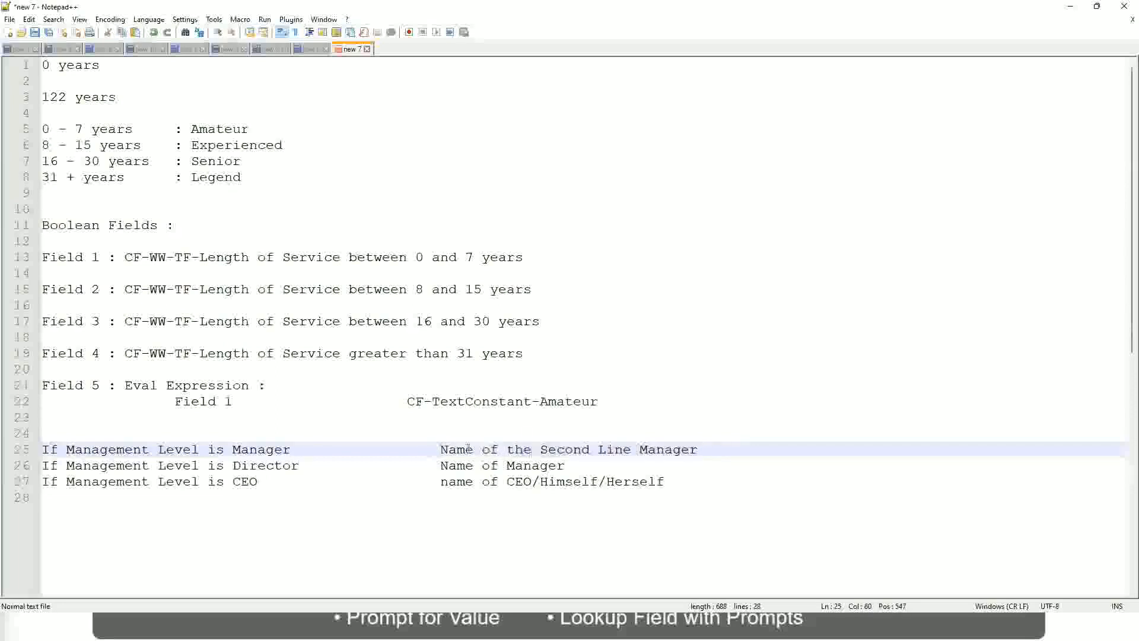
pyautogui.moveTo(440, 449); pyautogui.dragTo(701, 448)
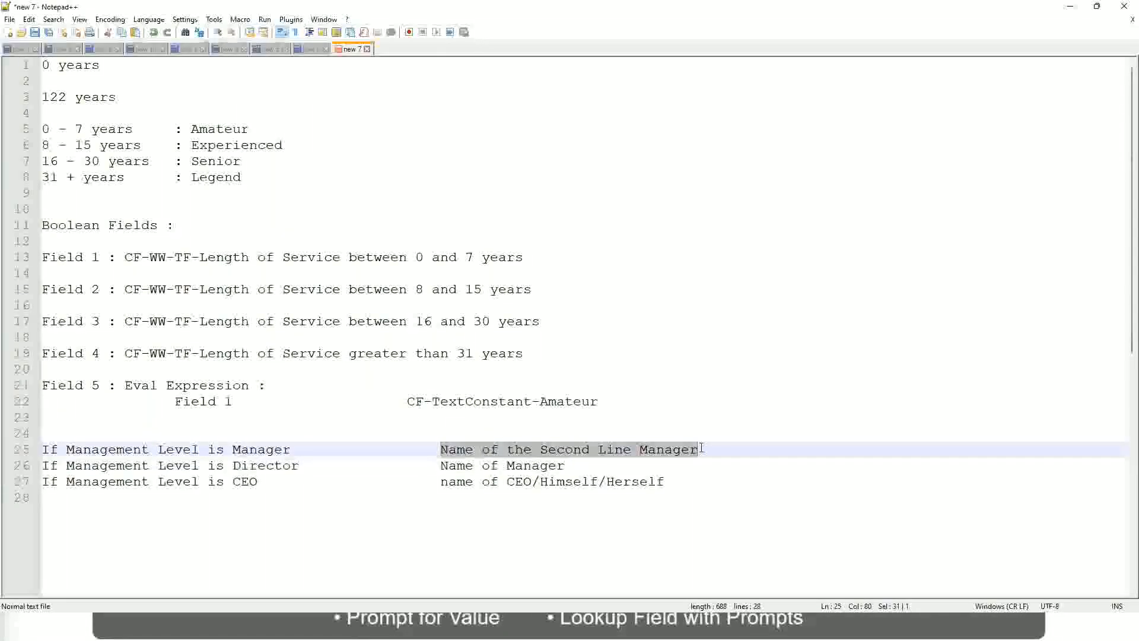
pyautogui.click(584, 451)
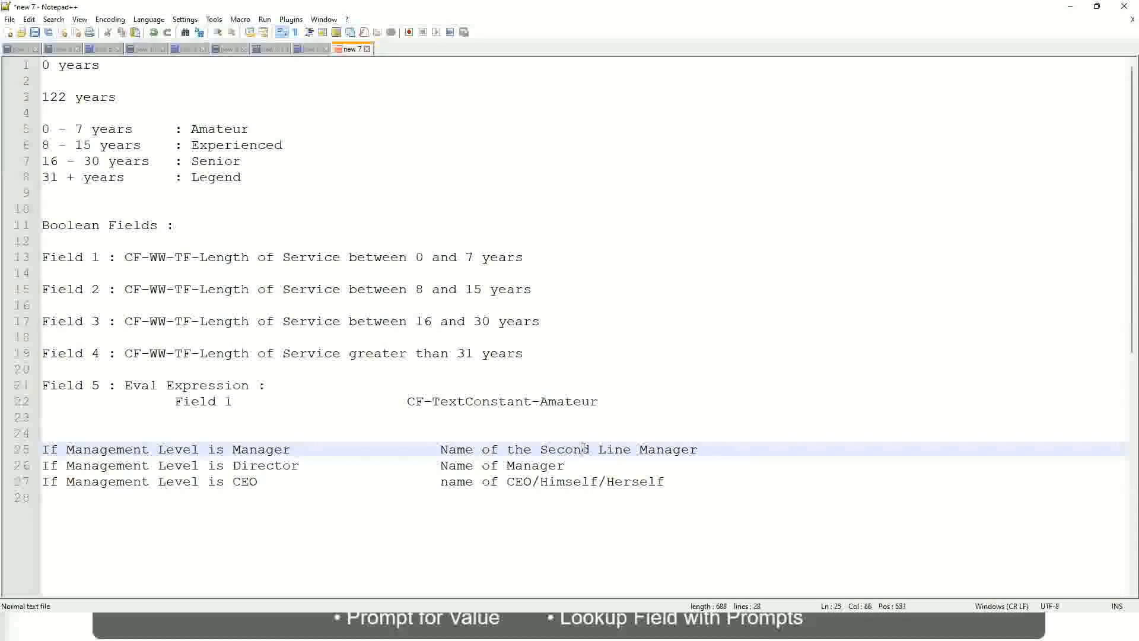
pyautogui.moveTo(624, 449); pyautogui.dragTo(632, 449)
pyautogui.click(715, 447)
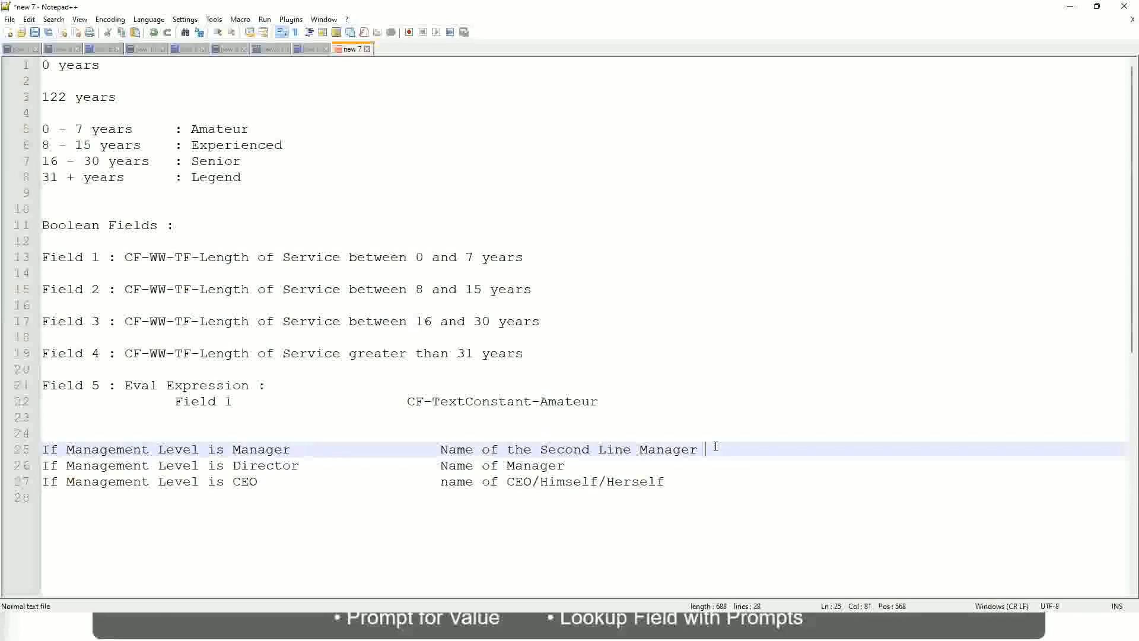
pyautogui.click(672, 441)
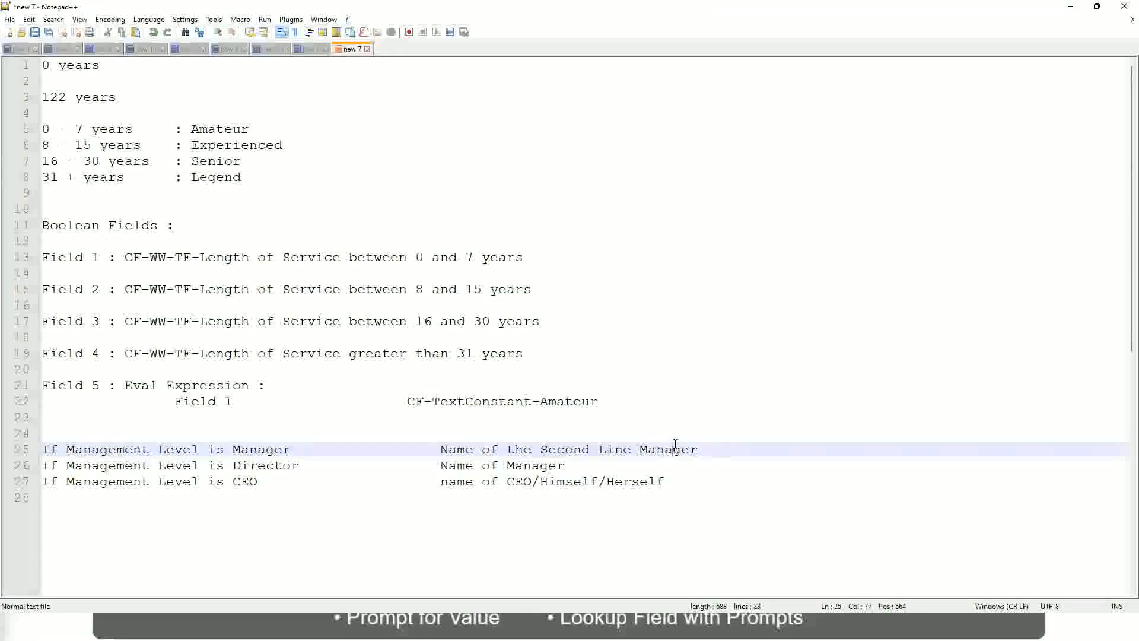
# - Compare the fixed experience labels Amateur, Experienced, Senior and Legend with the results on the three management-level lines
pyautogui.doubleClick(217, 131)
pyautogui.doubleClick(217, 147)
pyautogui.doubleClick(218, 165)
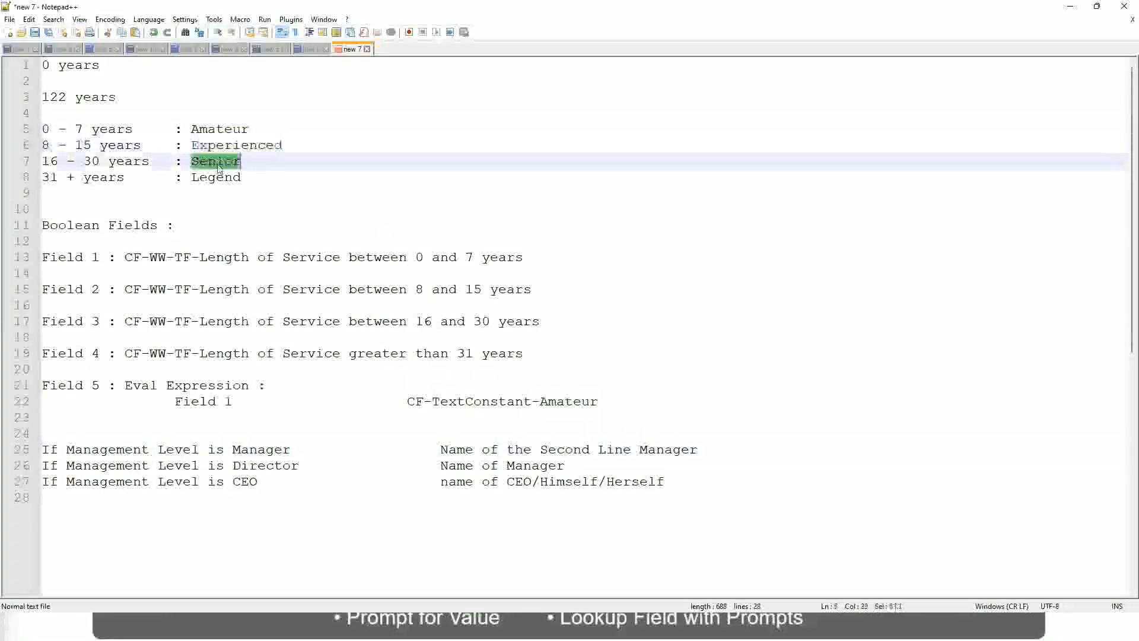
pyautogui.doubleClick(213, 177)
pyautogui.click(259, 171)
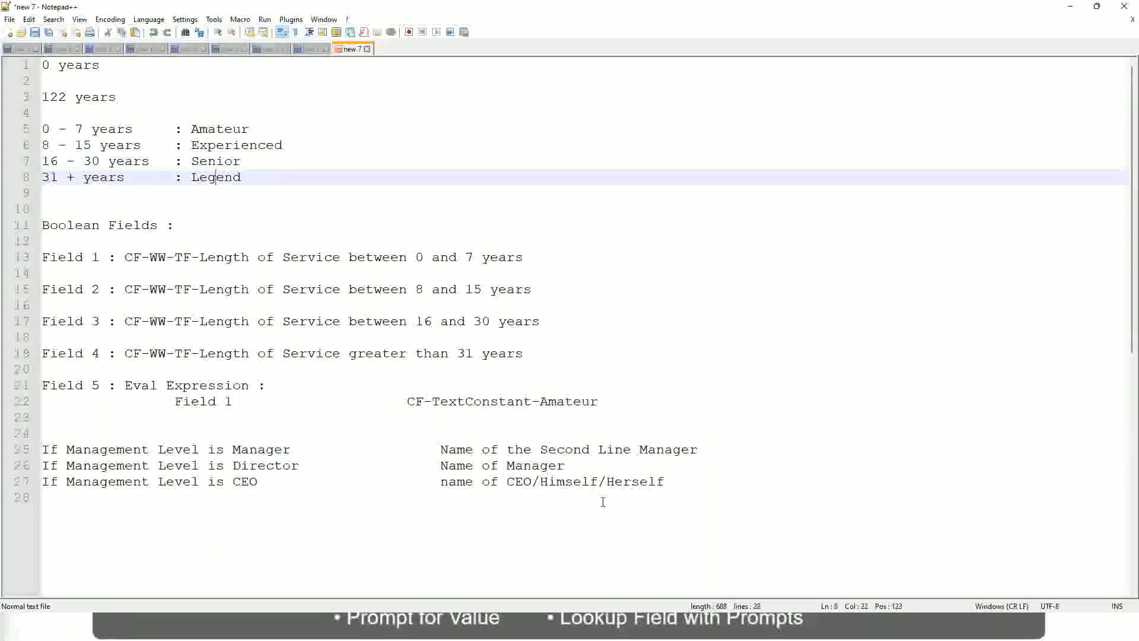
pyautogui.click(578, 481)
pyautogui.click(550, 466)
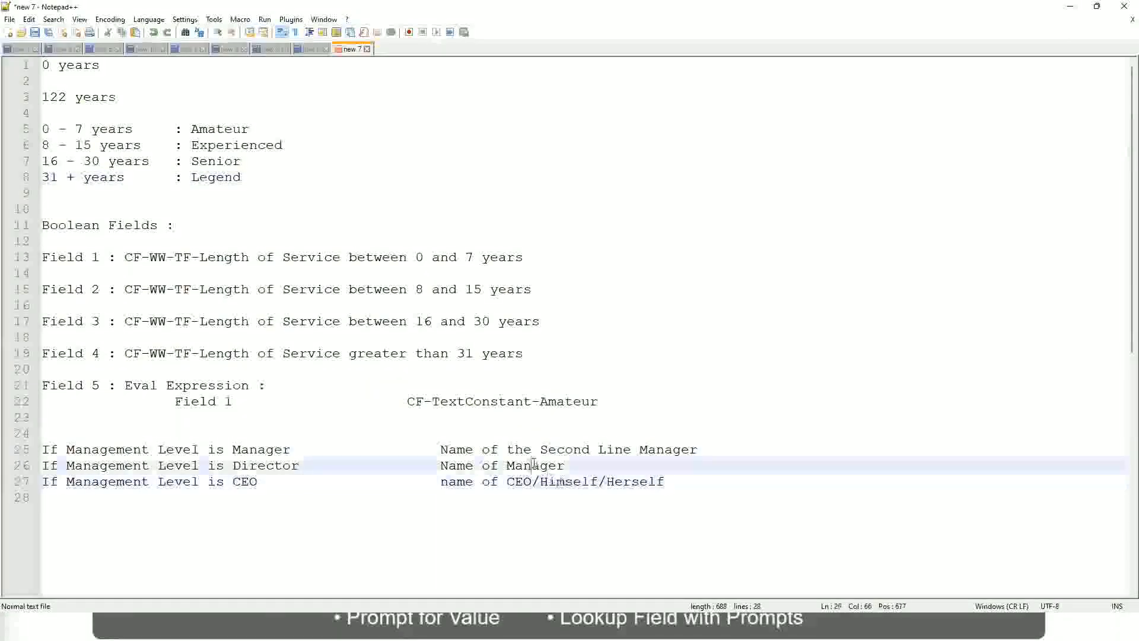
pyautogui.click(547, 451)
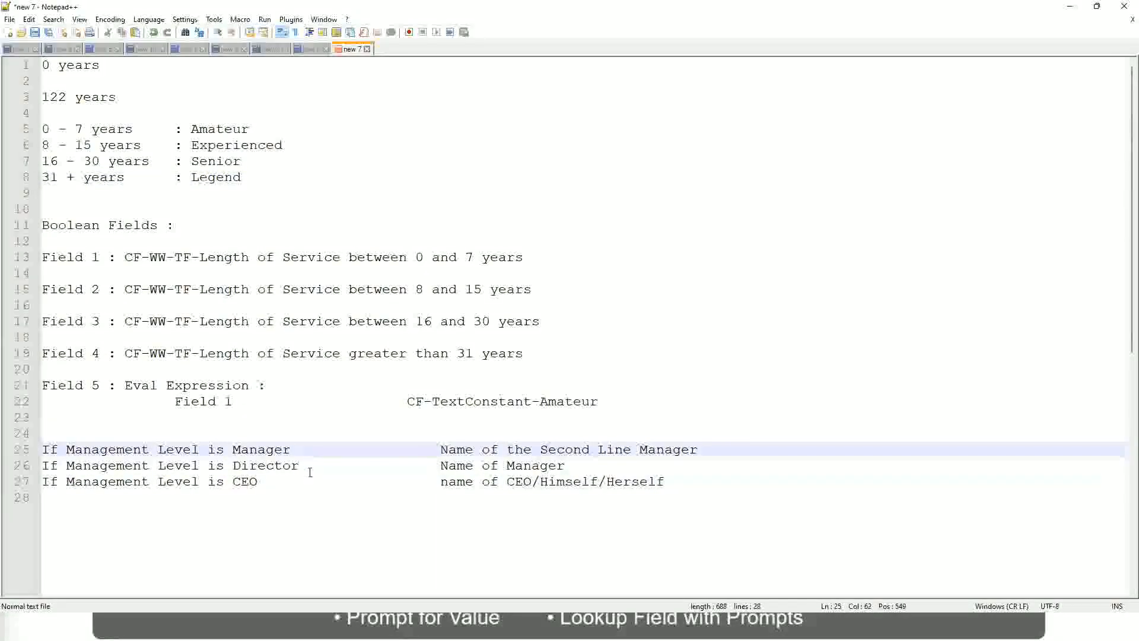
pyautogui.click(309, 470)
# - Switch to Workday, copy the name of the saved Lookup Range Band calculated field, and close its save confirmation
pyautogui.hotkey('alt', 'Tab')
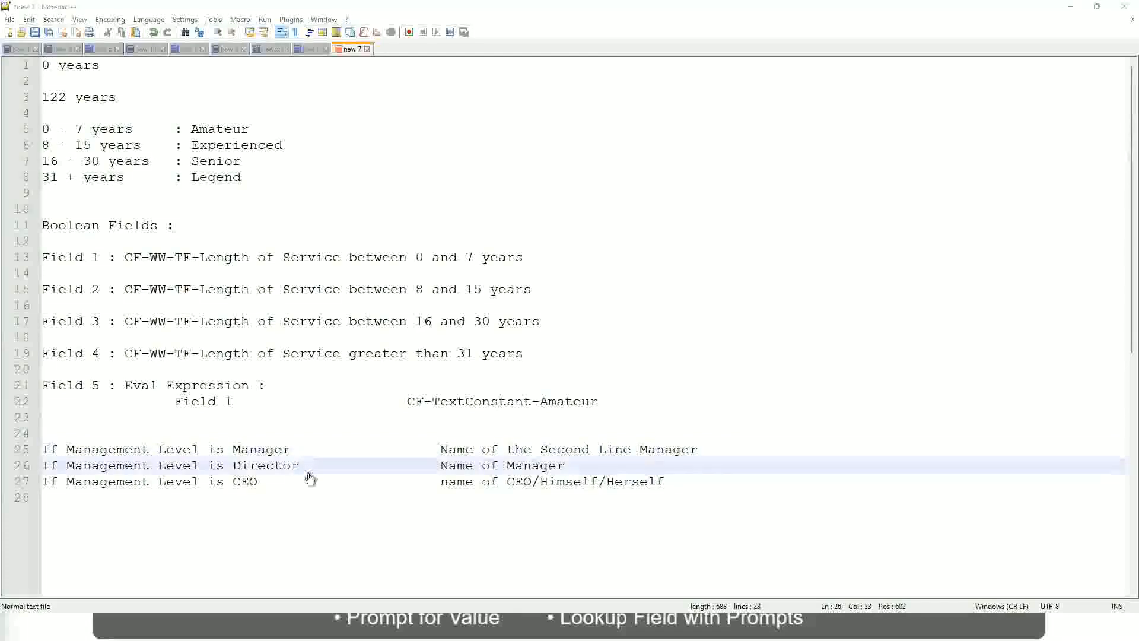
pyautogui.scroll(-4, 421, 208)
pyautogui.scroll(4, 445, 232)
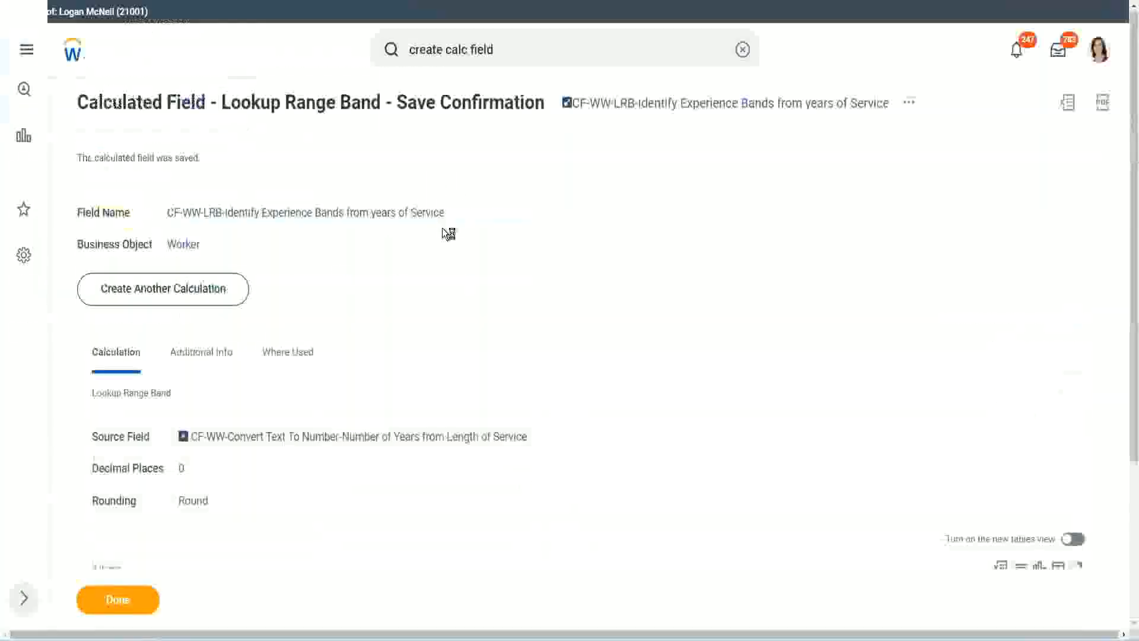
pyautogui.rightClick(669, 112)
pyautogui.click(705, 177)
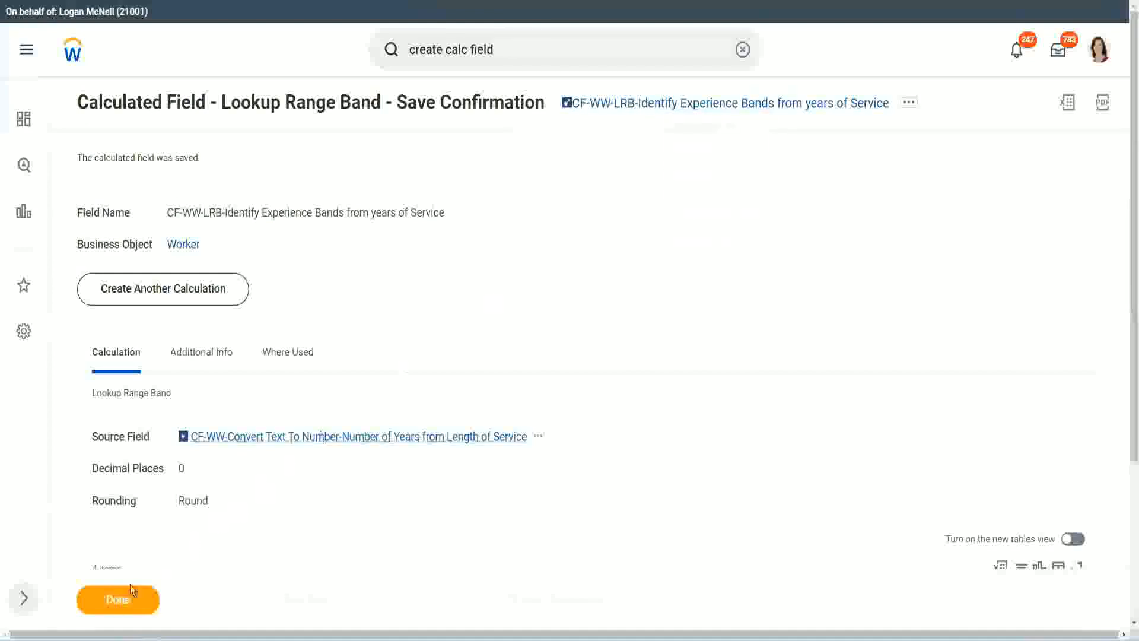
pyautogui.click(109, 608)
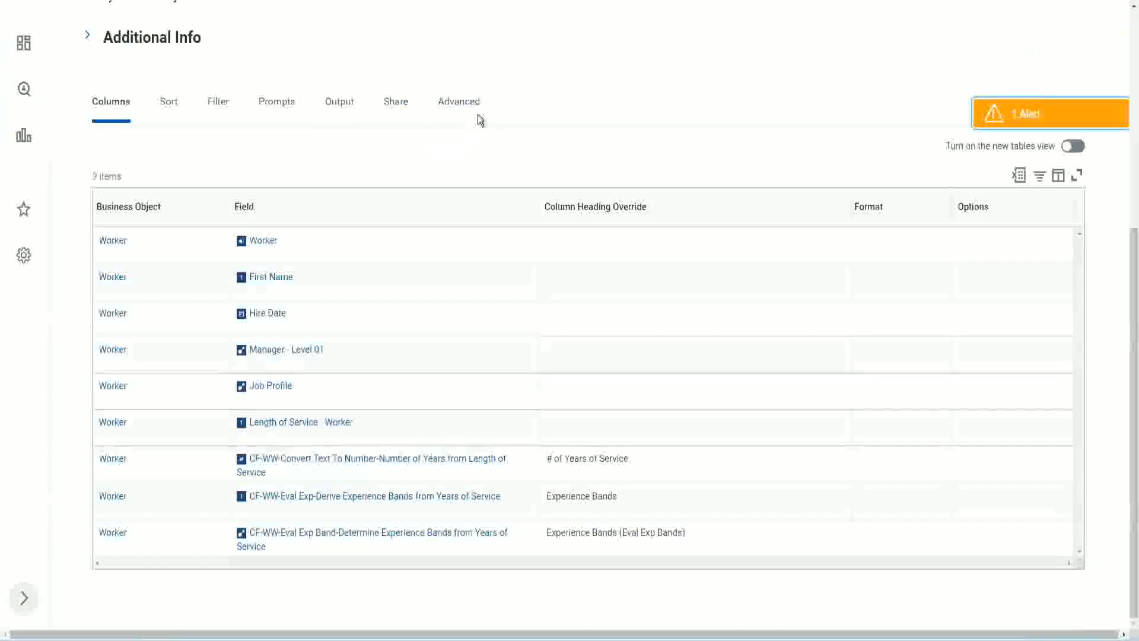
# - Open the custom report WW Employee Details for editing
pyautogui.scroll(5, 494, 154)
pyautogui.scroll(2, 493, 135)
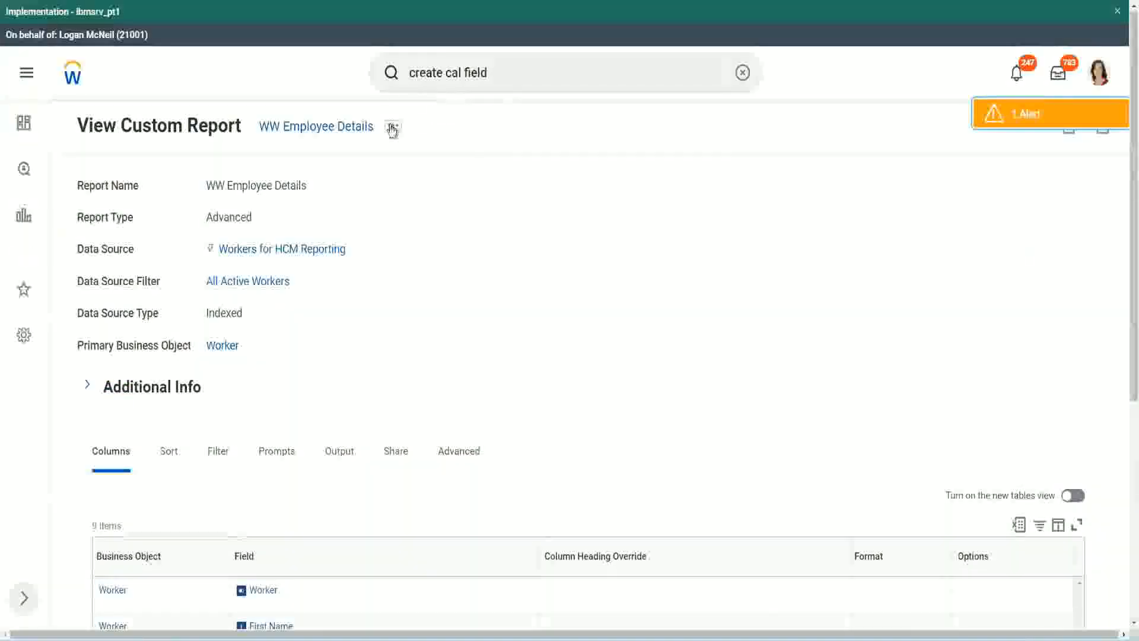
pyautogui.click(393, 126)
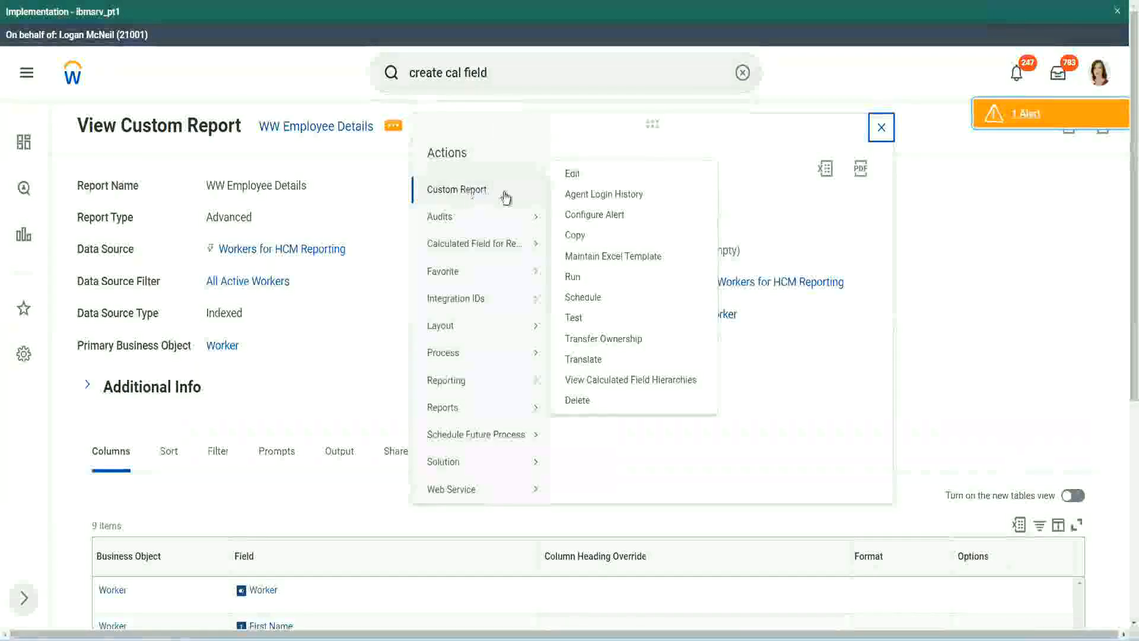
pyautogui.click(578, 175)
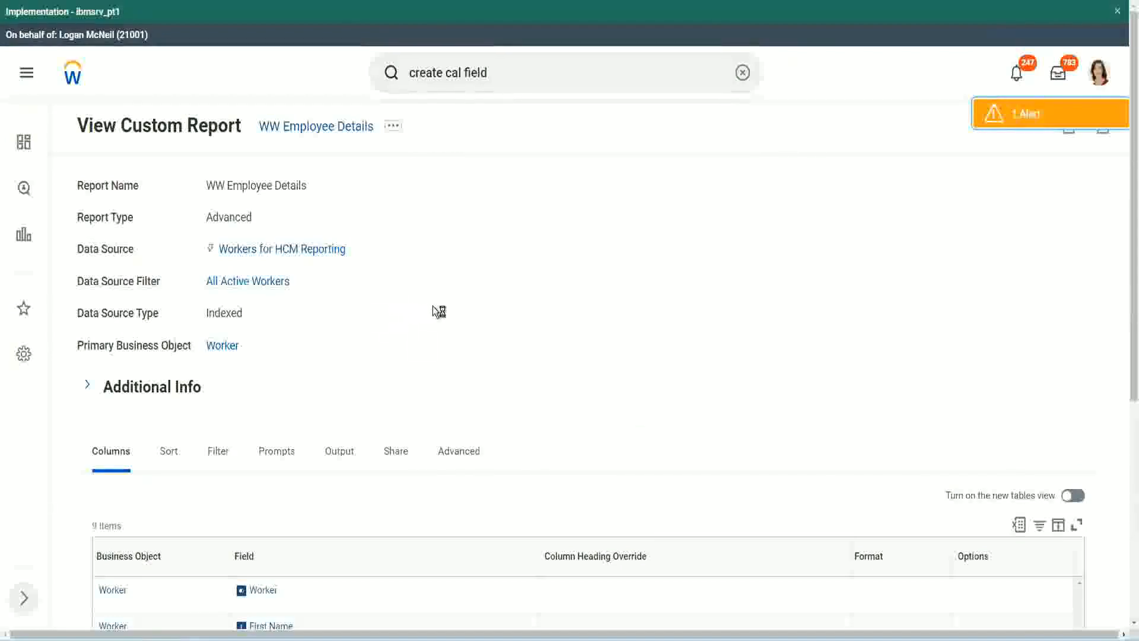
# - Add a Worker row at the end of the report columns with the field CF-WW-LRB-Identify Experience Bands from years of Service
pyautogui.scroll(-5, 433, 307)
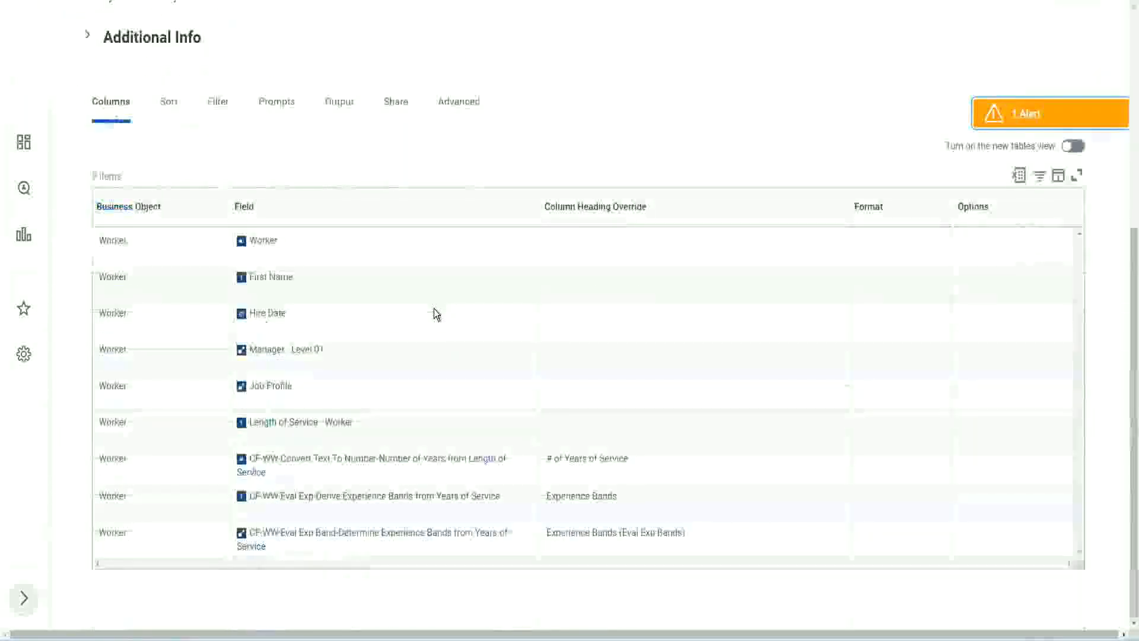
pyautogui.scroll(-10, 429, 333)
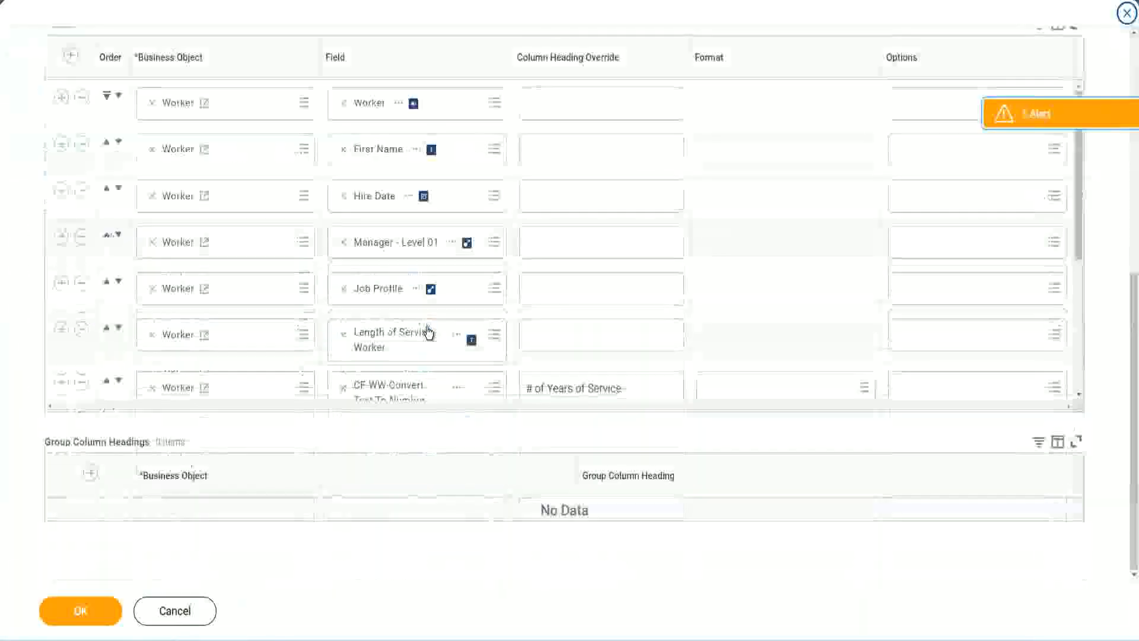
pyautogui.scroll(-3, 145, 397)
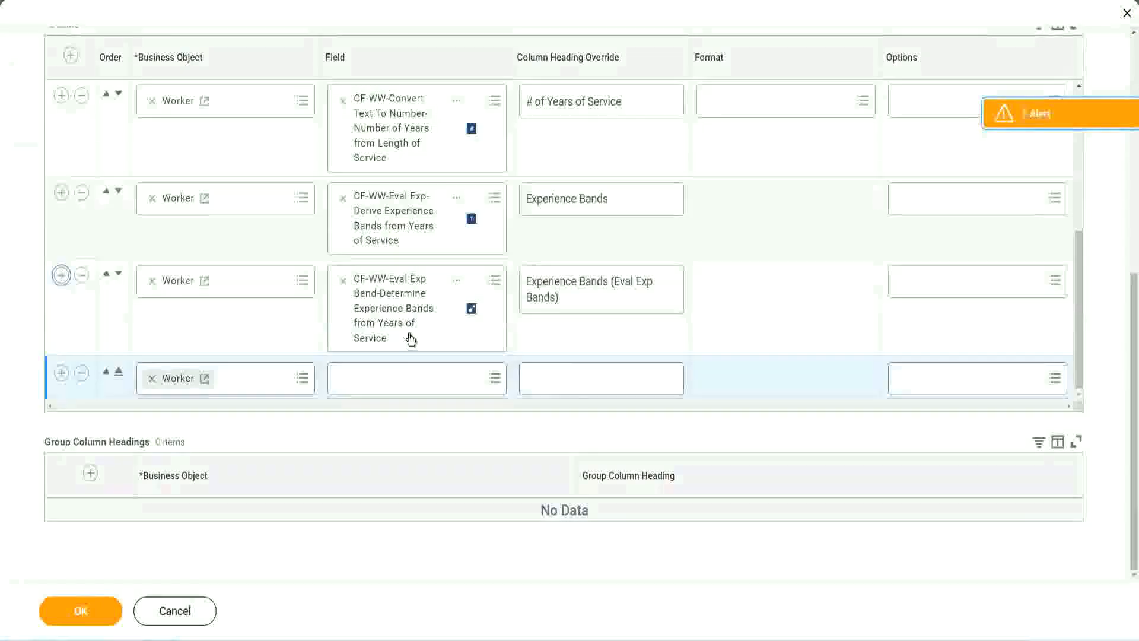
pyautogui.click(386, 378)
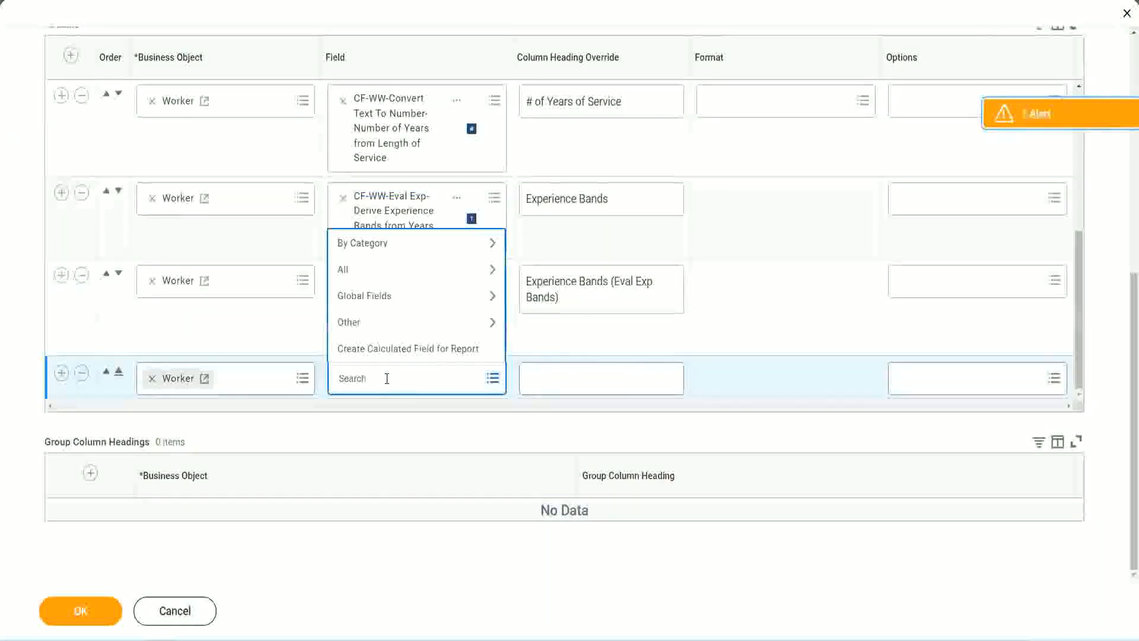
pyautogui.hotkey('ctrl', 'v')
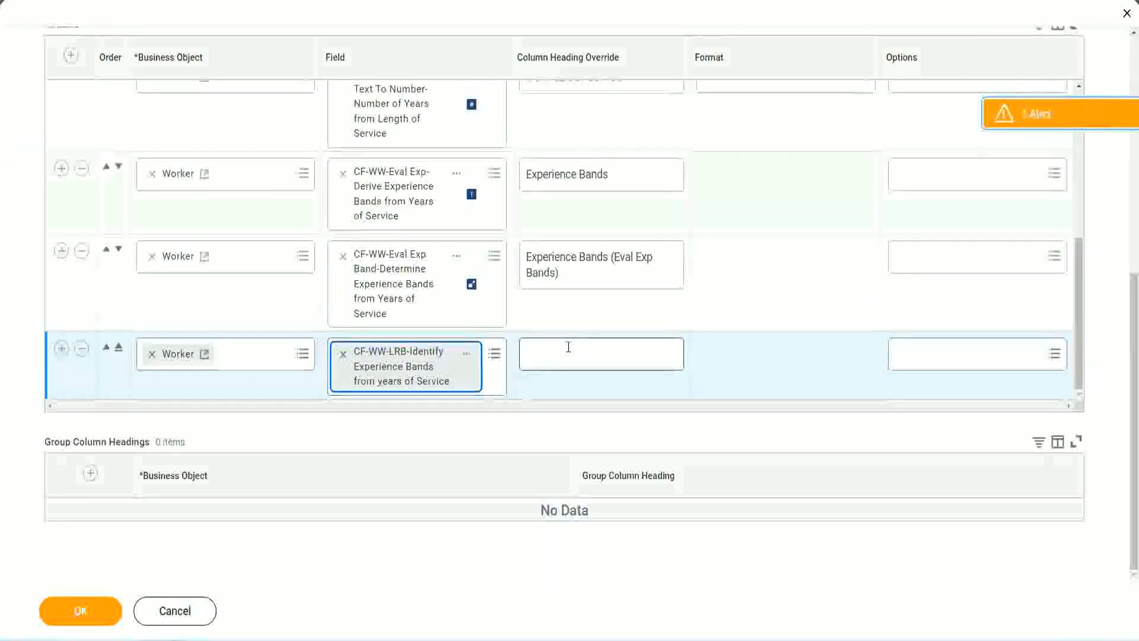
# - Set the new Lookup Range Band column's heading override to Experience Bands (LRB) and save the report definition
pyautogui.click(568, 347)
pyautogui.write('Ex')
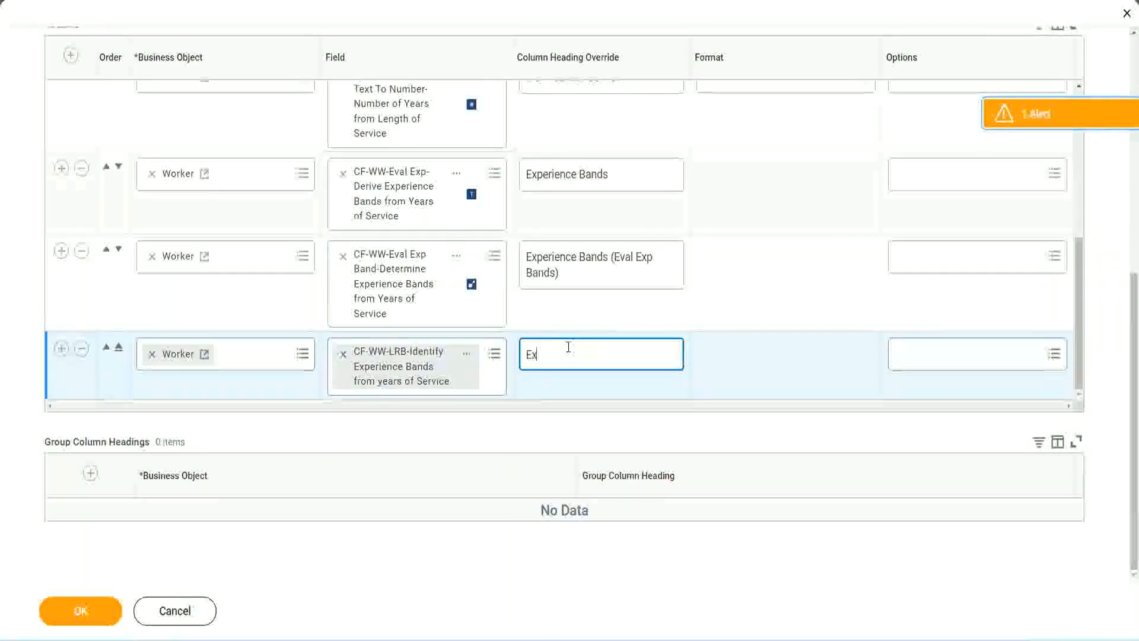
pyautogui.write('perience')
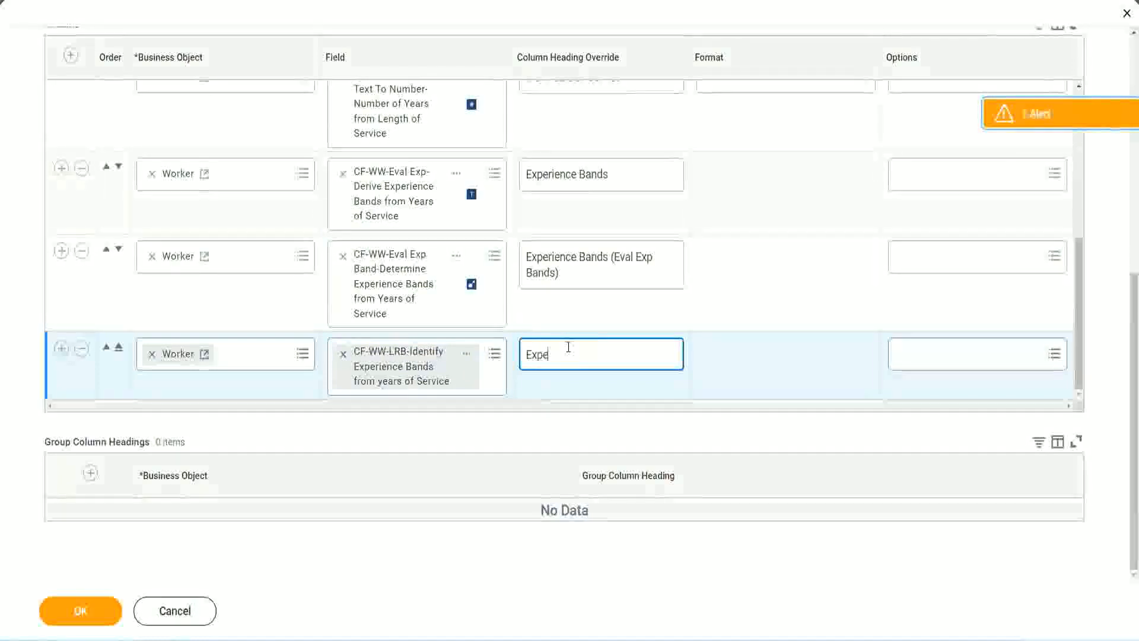
pyautogui.press('BackSpace')
pyautogui.press('BackSpace')
pyautogui.press('BackSpace')
pyautogui.press('BackSpace')
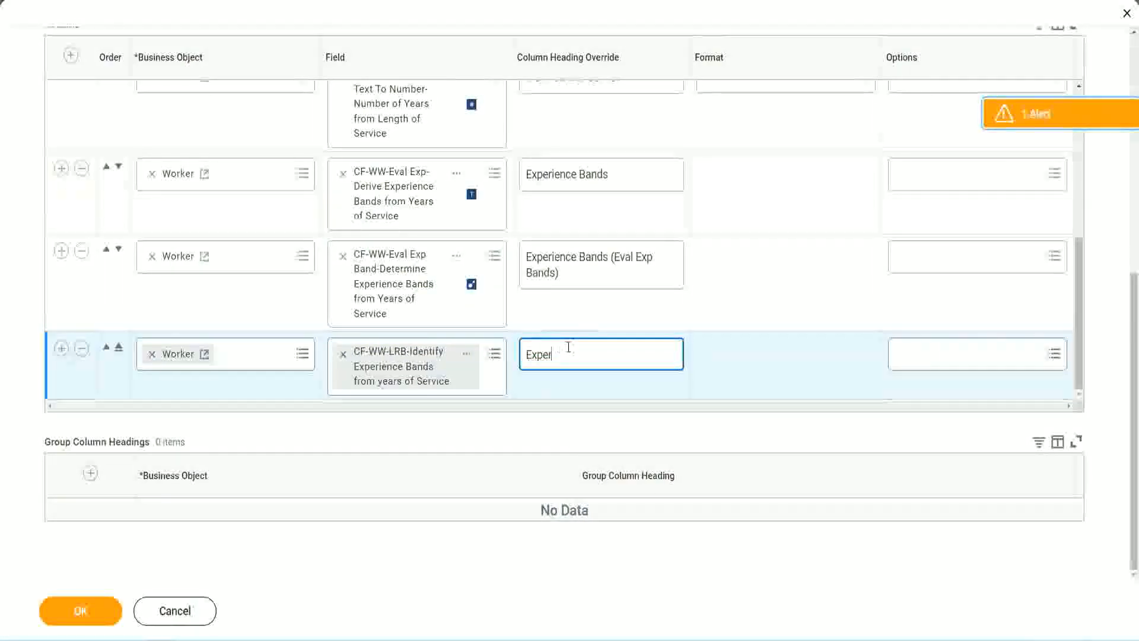
pyautogui.write('ience Band')
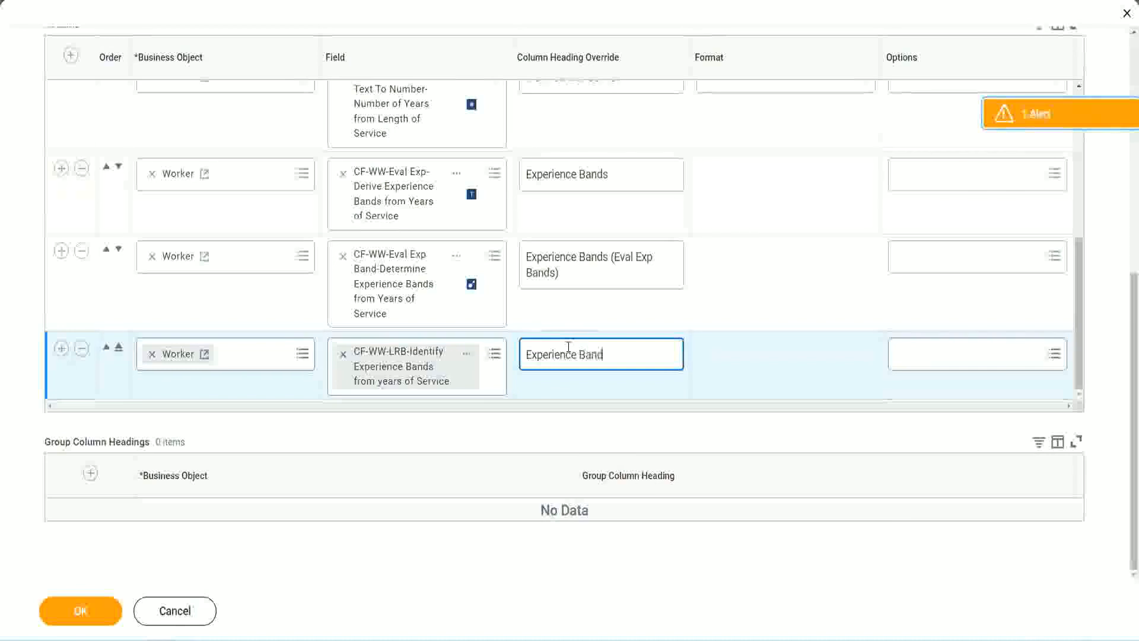
pyautogui.write('s (LRB)')
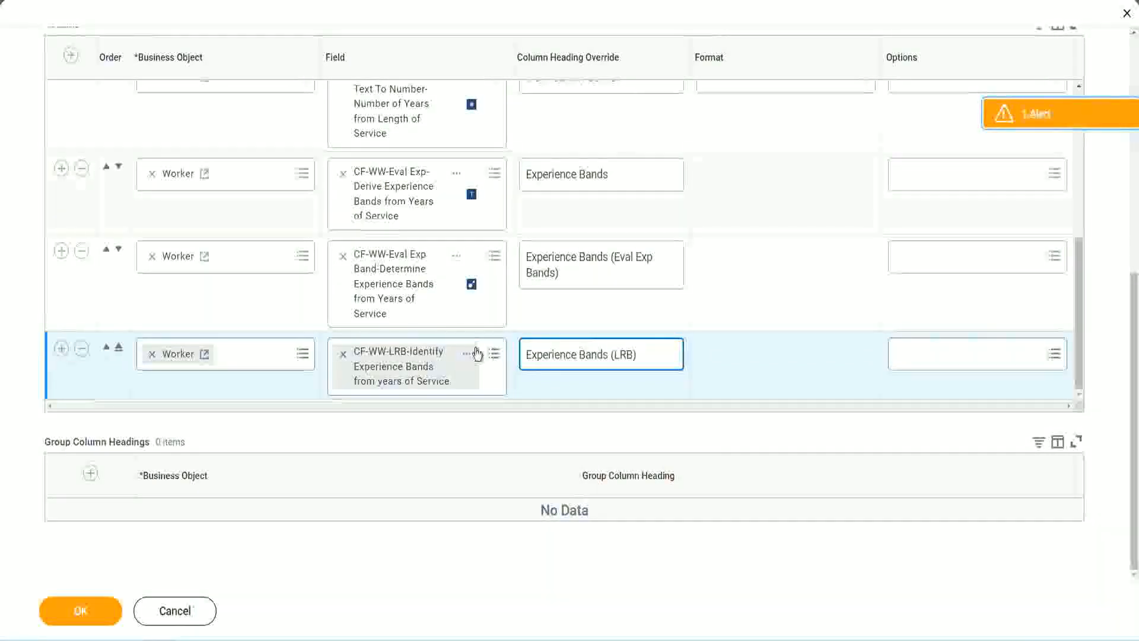
pyautogui.click(99, 622)
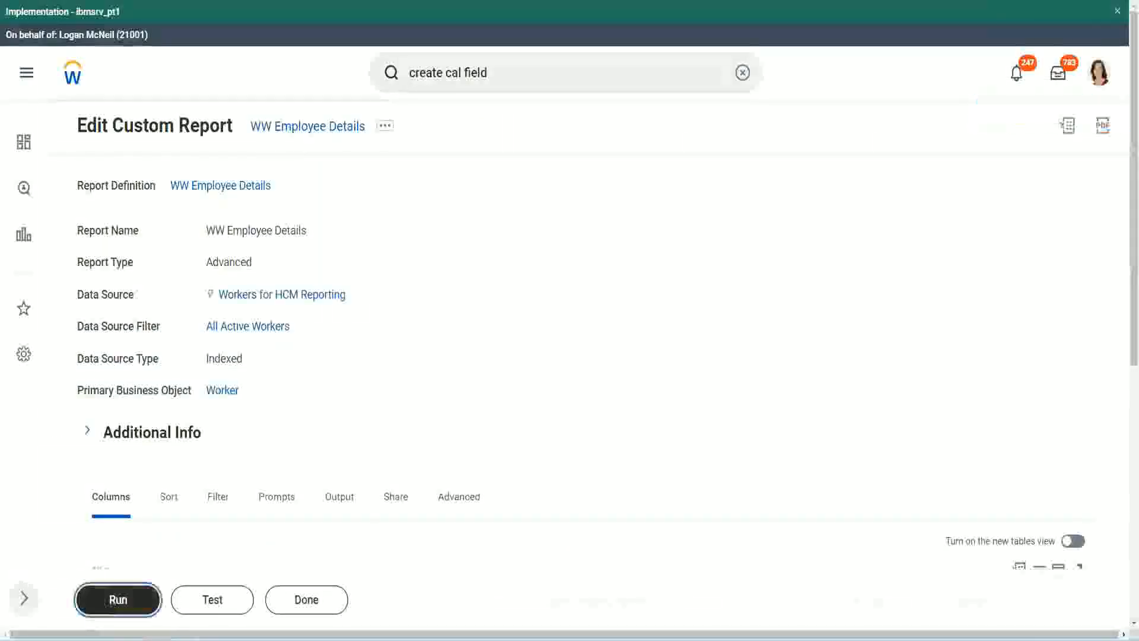
# - Run the WW Employee Details report with all prompts blank and compare its three Experience Bands columns down the worker rows
pyautogui.click(118, 600)
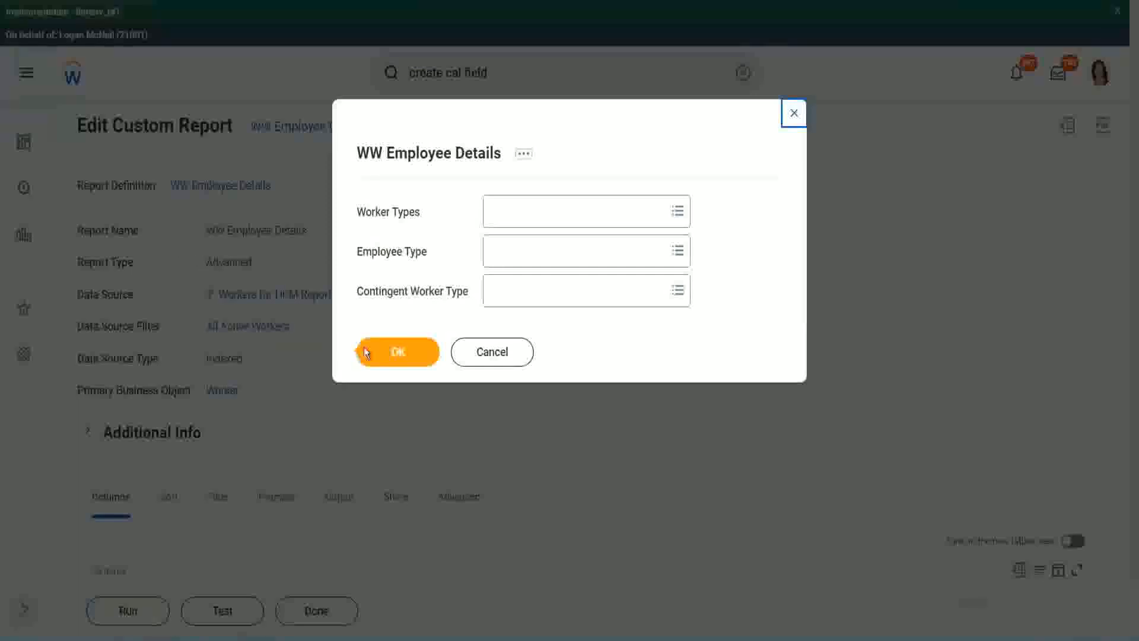
pyautogui.click(404, 354)
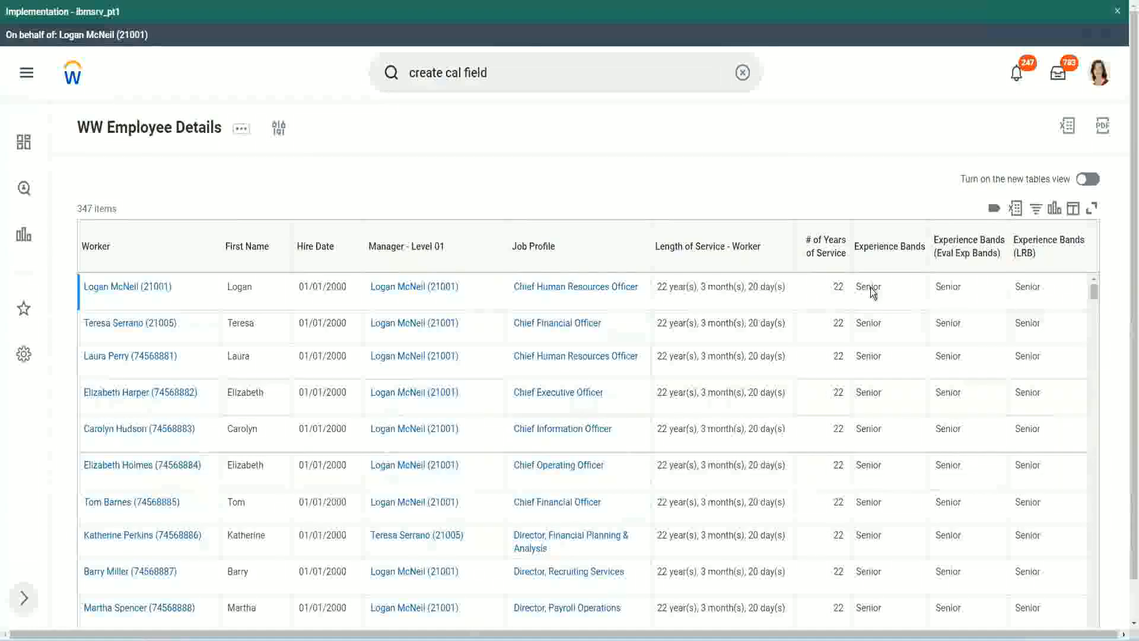
pyautogui.doubleClick(871, 287)
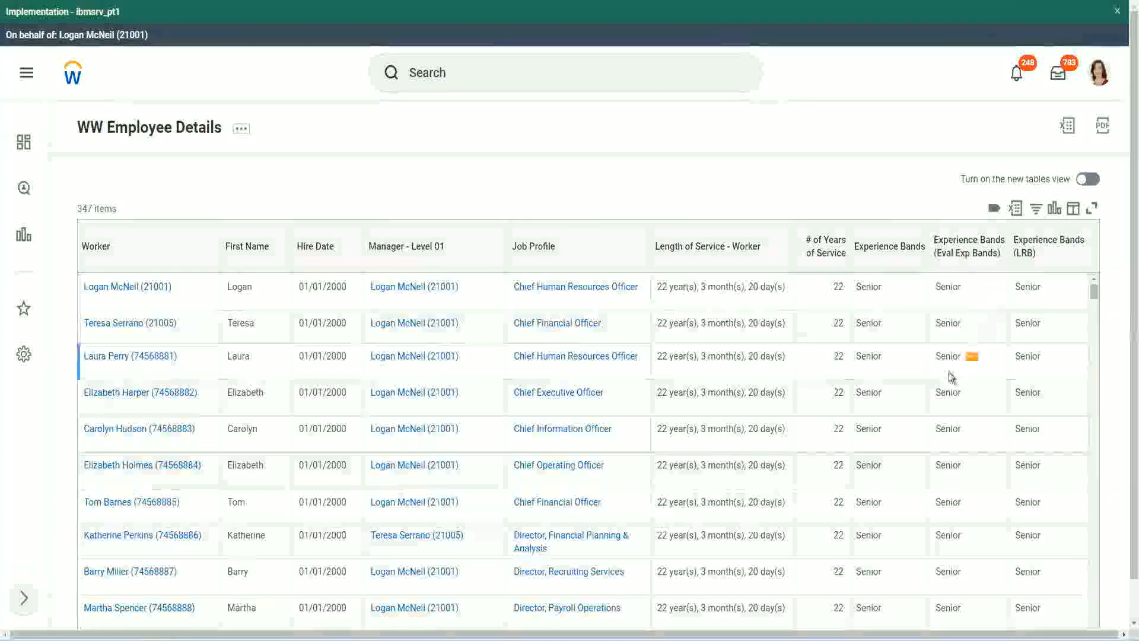
pyautogui.scroll(-10, 948, 373)
pyautogui.scroll(-3, 945, 407)
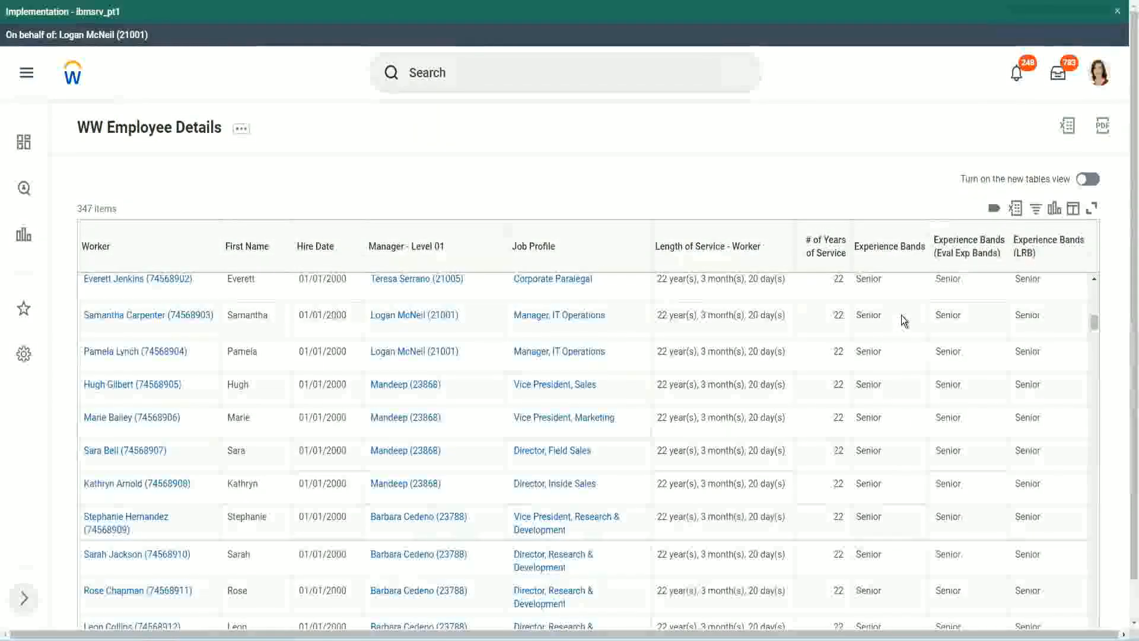
pyautogui.scroll(-3, 896, 486)
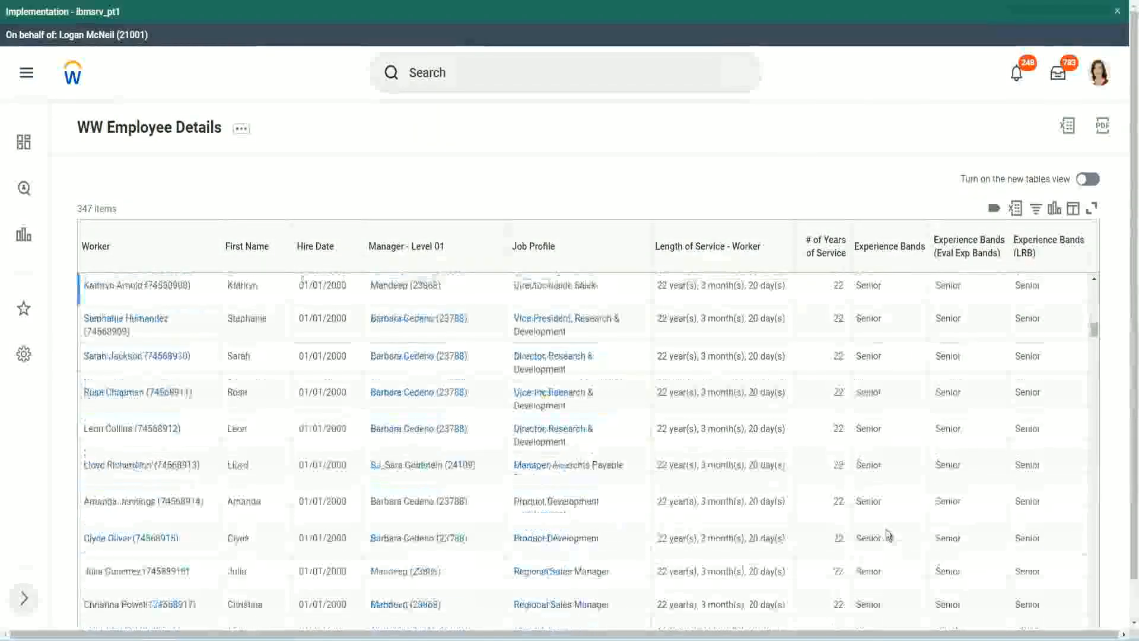
pyautogui.scroll(-1, 892, 426)
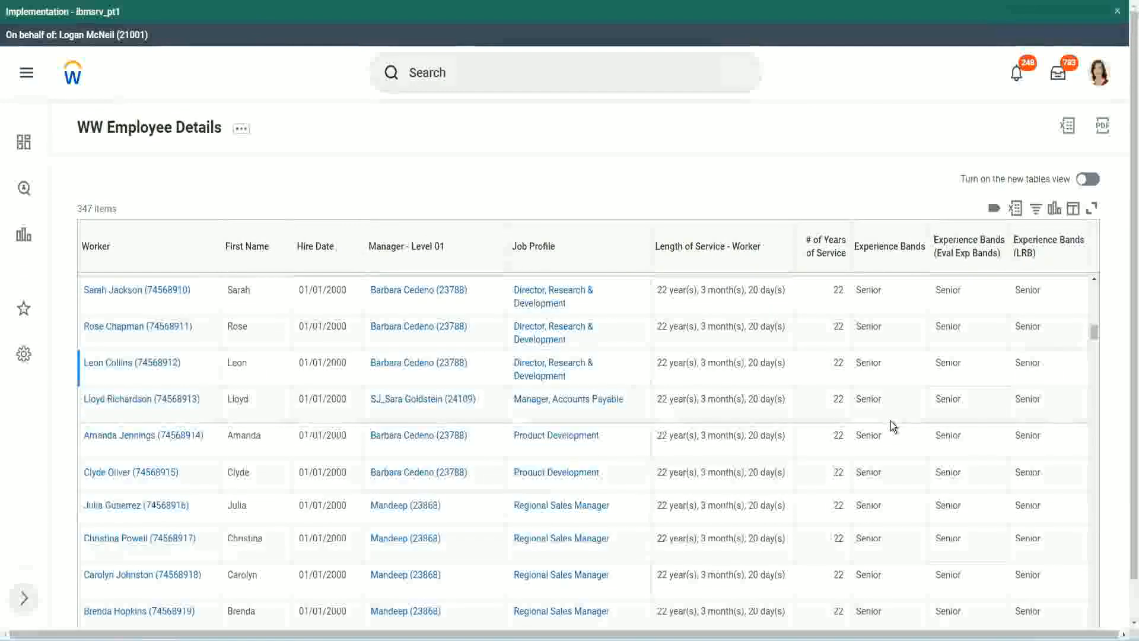